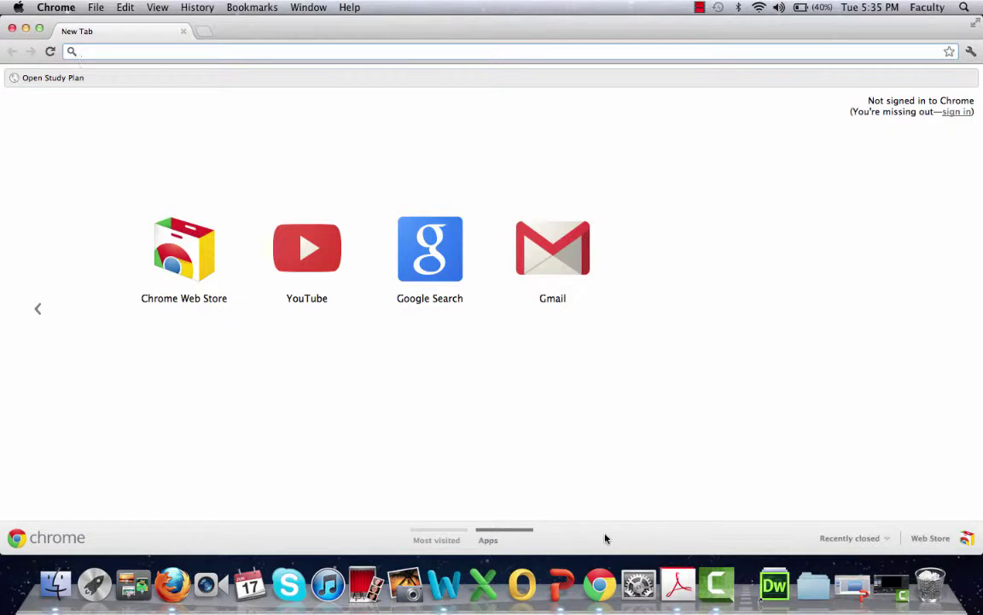
{"action": "type", "text": "ww."}
{"action": "key", "text": "BackSpace"}
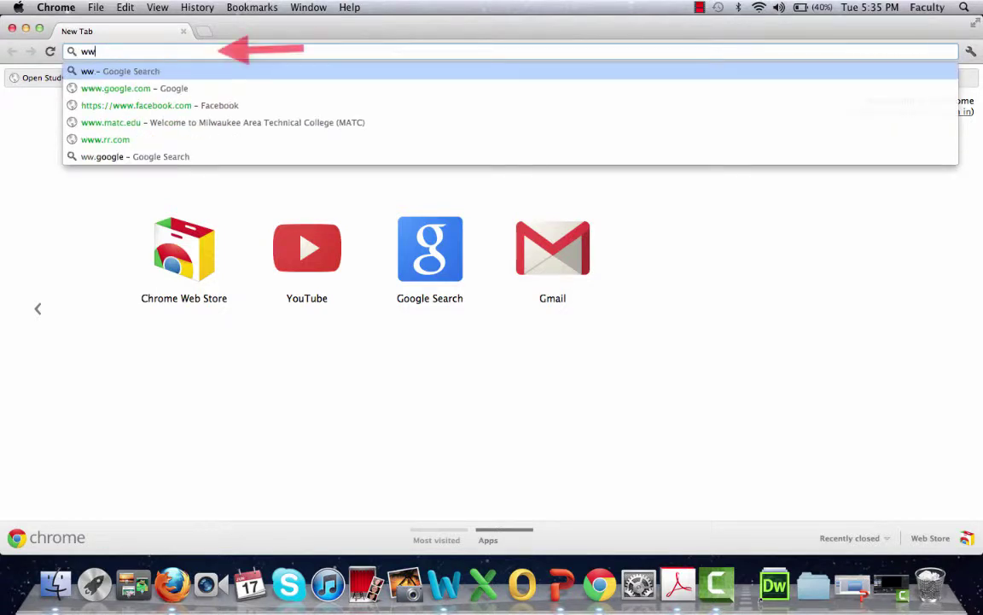
{"action": "type", "text": "w.google.com"}
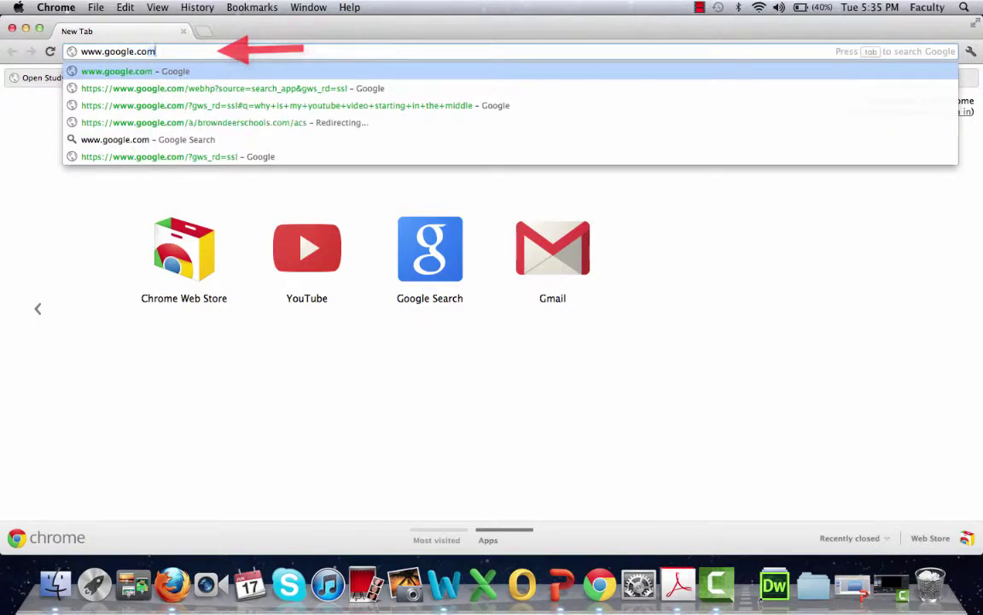
{"action": "key", "text": "Return"}
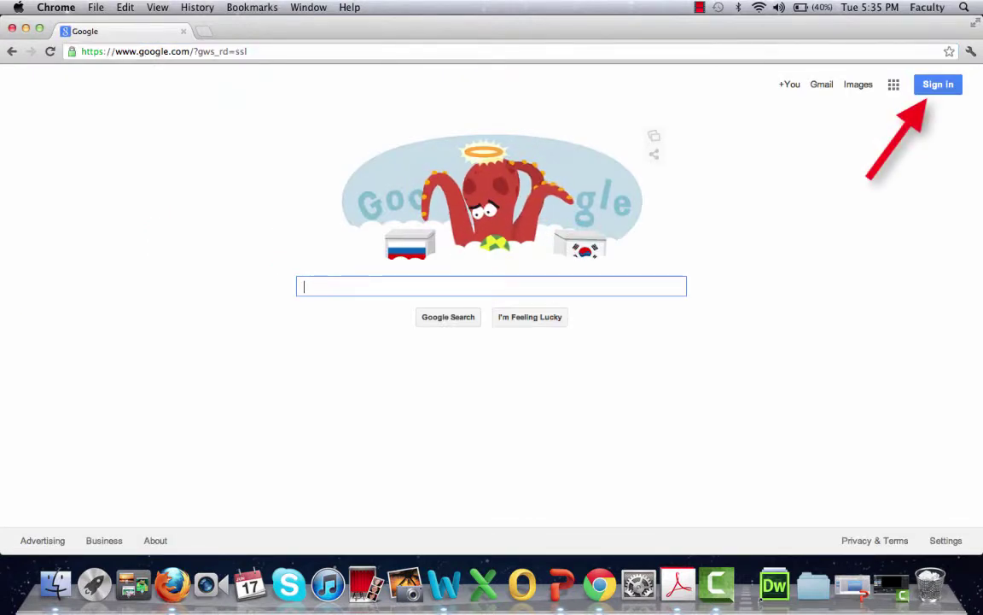
Sign in to Google with the school account's e-mail address and password.
{"action": "left_click", "coordinate": [940, 86]}
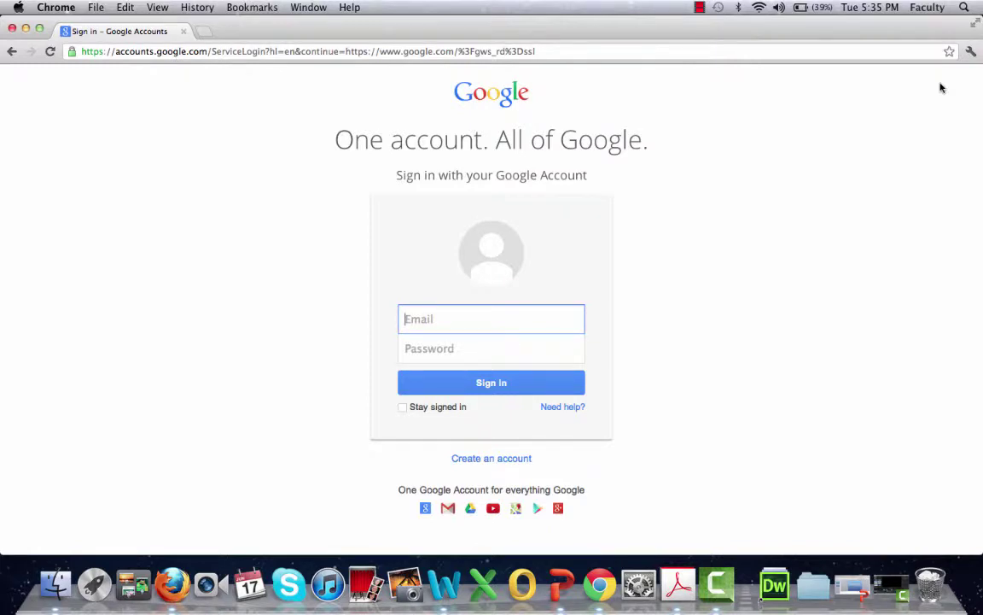
{"action": "key", "text": "Down"}
{"action": "key", "text": "Tab"}
{"action": "type", "text": "*********"}
{"action": "left_click", "coordinate": [516, 383]}
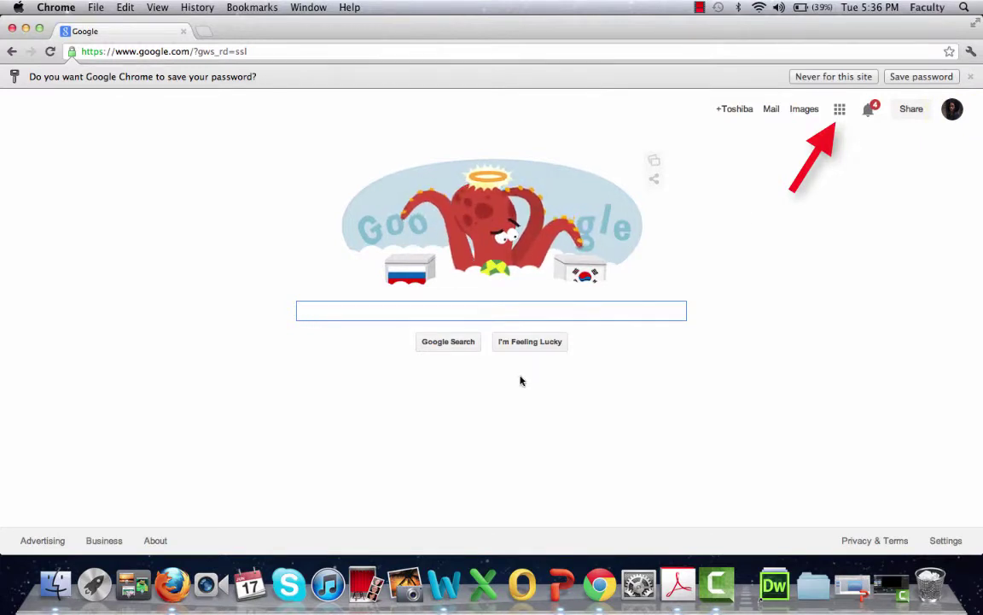
{"action": "left_click", "coordinate": [840, 110]}
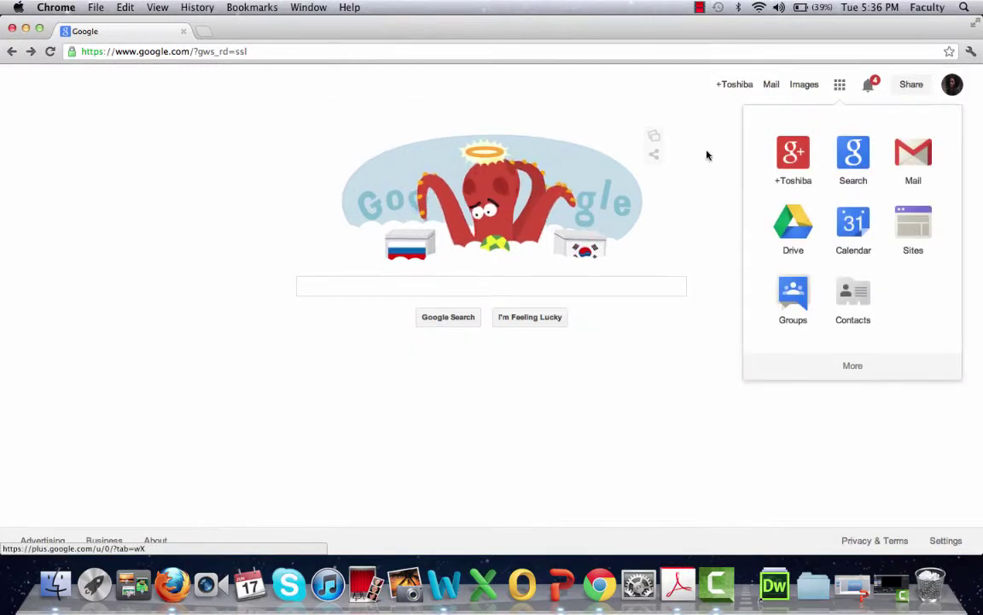
Open Google Drive from the apps list and browse the My Drive folders.
{"action": "left_click", "coordinate": [788, 224]}
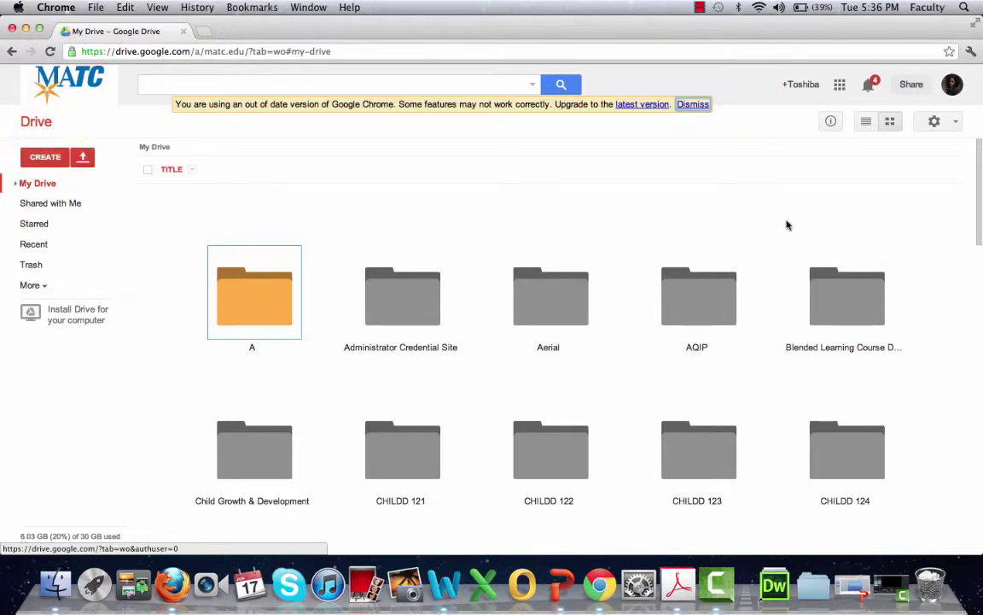
{"action": "scroll", "coordinate": [787, 225], "scroll_direction": "down", "scroll_amount": 1}
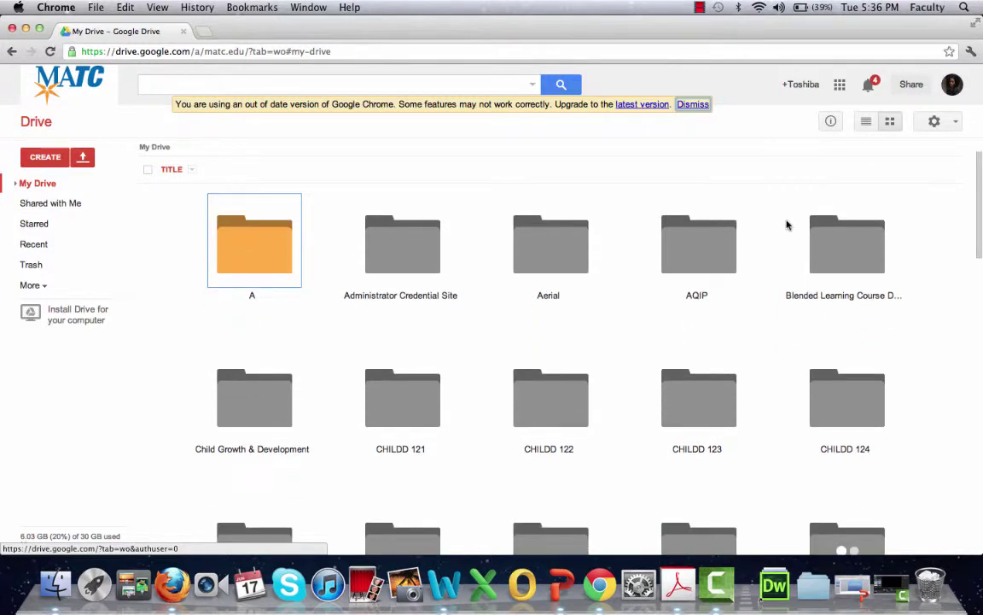
{"action": "scroll", "coordinate": [786, 223], "scroll_direction": "down", "scroll_amount": 3}
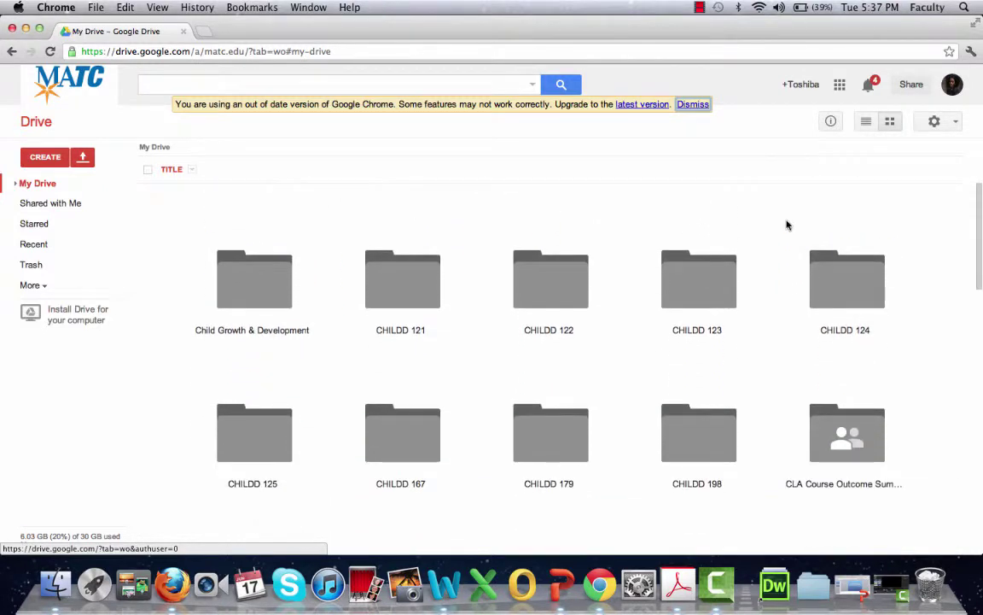
{"action": "scroll", "coordinate": [714, 342], "scroll_direction": "down", "scroll_amount": 3}
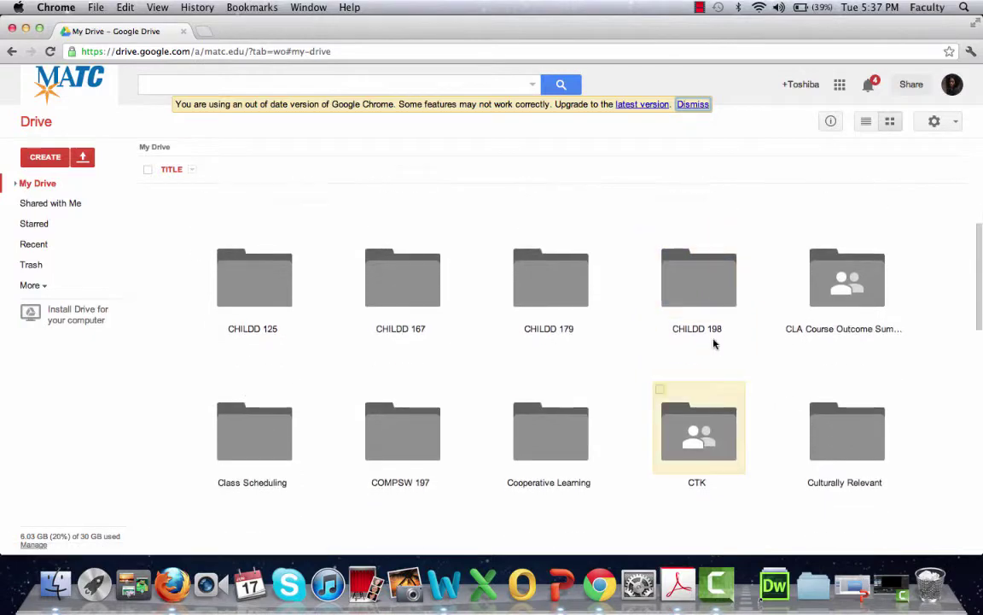
{"action": "scroll", "coordinate": [715, 343], "scroll_direction": "down", "scroll_amount": 3}
{"action": "scroll", "coordinate": [714, 345], "scroll_direction": "up", "scroll_amount": 8}
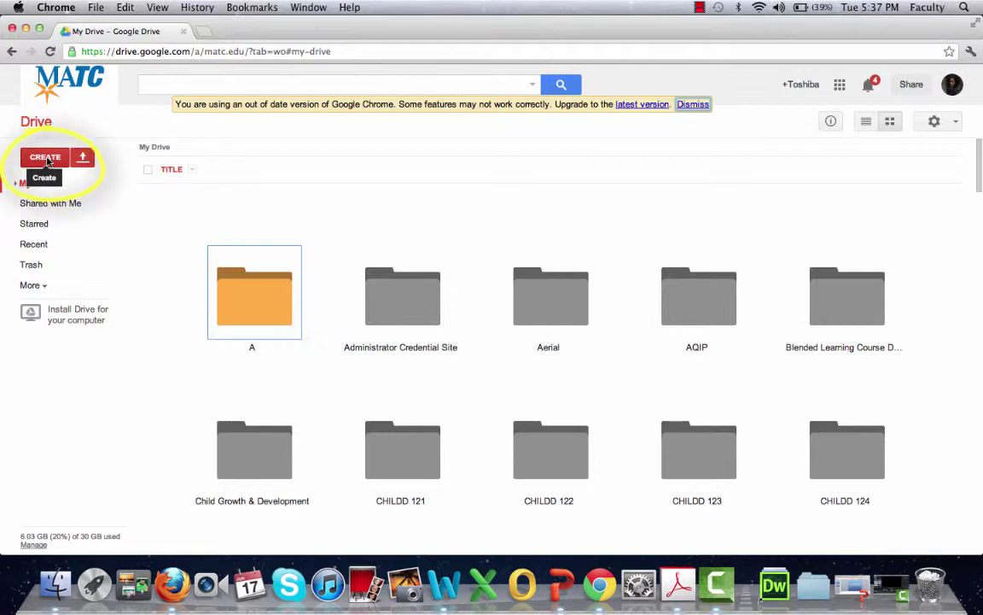
Start a new folder in My Drive and enter the name 'Online Class'.
{"action": "left_click", "coordinate": [45, 158]}
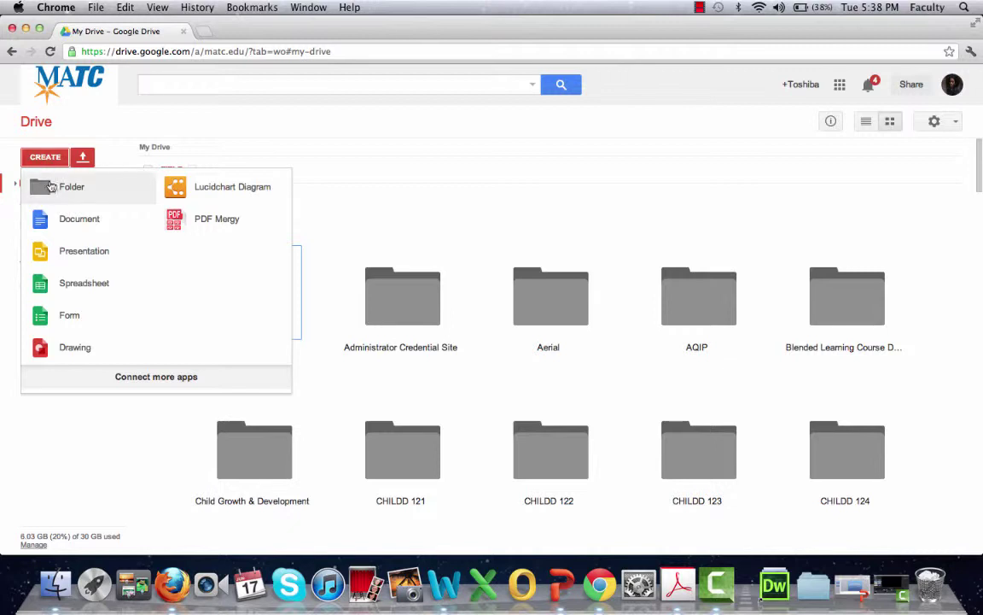
{"action": "left_click", "coordinate": [64, 189]}
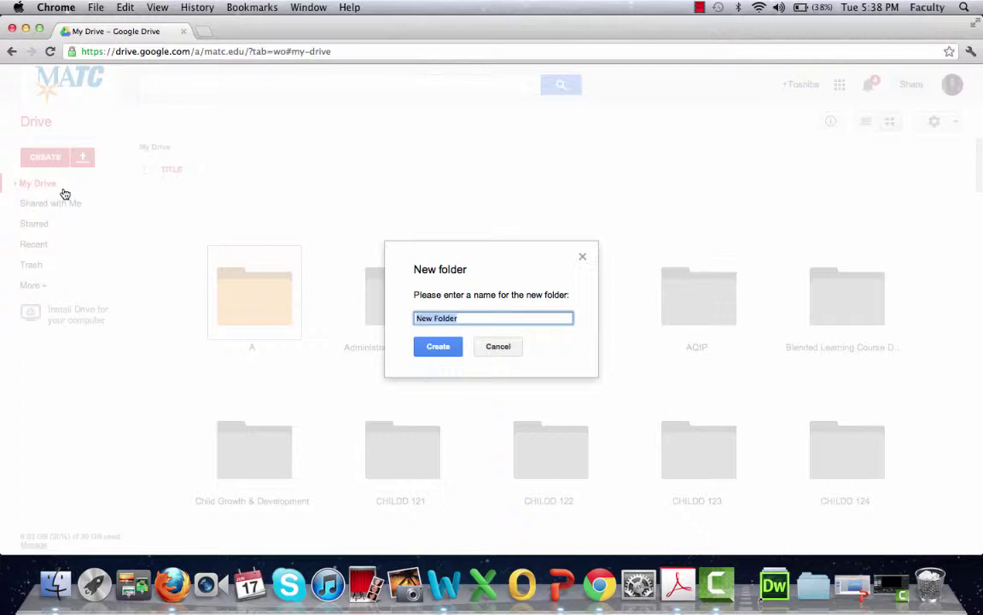
{"action": "type", "text": "Online cla"}
{"action": "key", "text": "BackSpace"}
{"action": "key", "text": "BackSpace"}
{"action": "key", "text": "BackSpace"}
{"action": "type", "text": "Class"}
Create the Online Class folder, then locate it in My Drive and open it.
{"action": "left_click", "coordinate": [437, 347]}
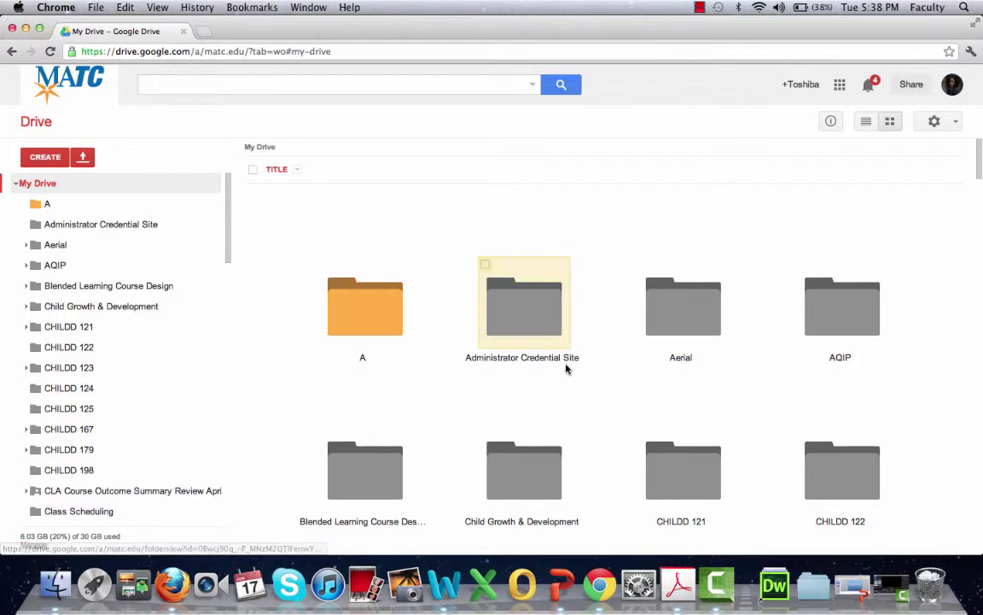
{"action": "scroll", "coordinate": [566, 368], "scroll_direction": "down", "scroll_amount": 2}
{"action": "scroll", "coordinate": [566, 369], "scroll_direction": "down", "scroll_amount": 5}
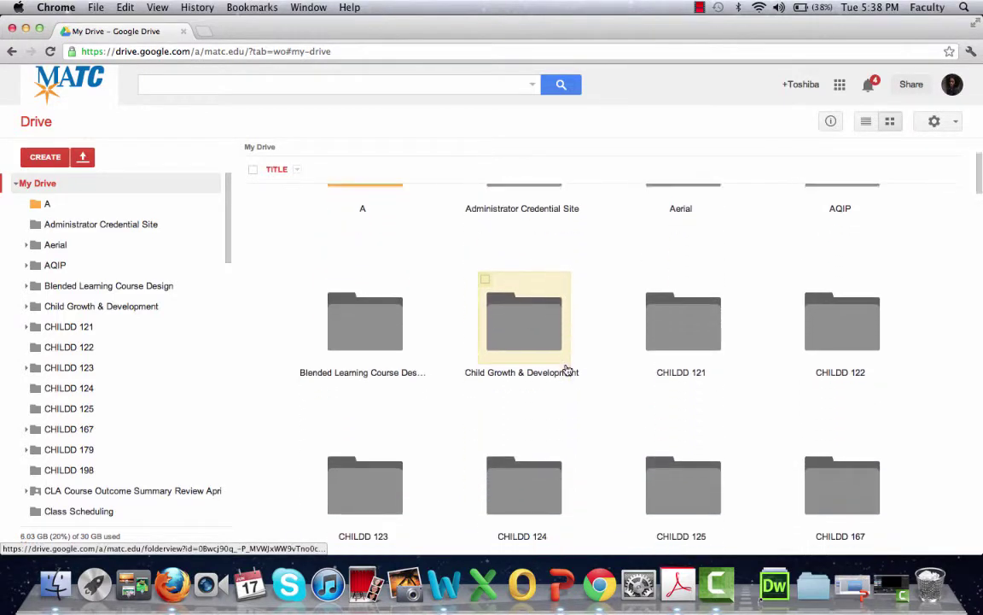
{"action": "scroll", "coordinate": [567, 369], "scroll_direction": "down", "scroll_amount": 13}
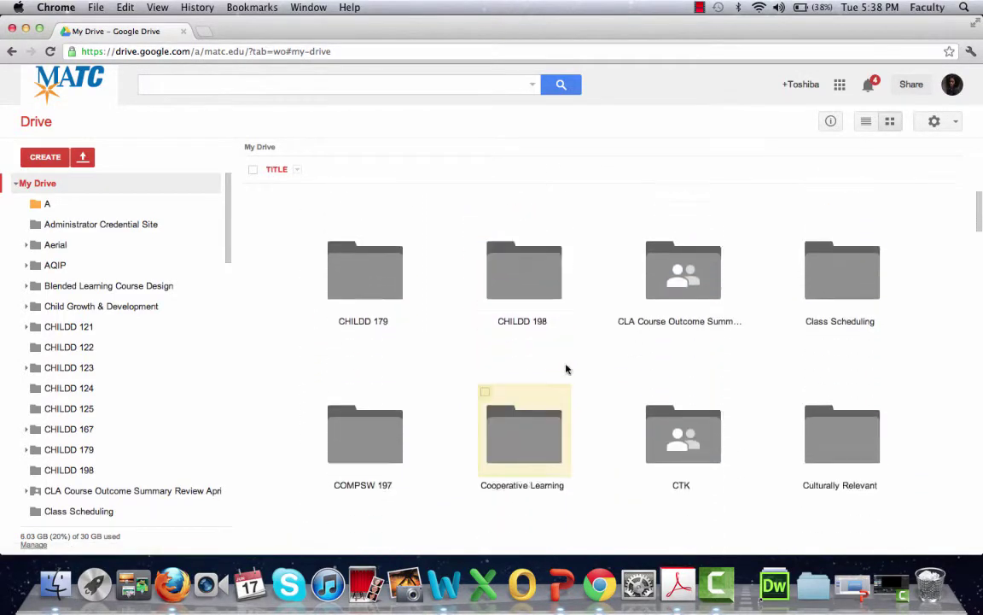
{"action": "scroll", "coordinate": [567, 369], "scroll_direction": "down", "scroll_amount": 10}
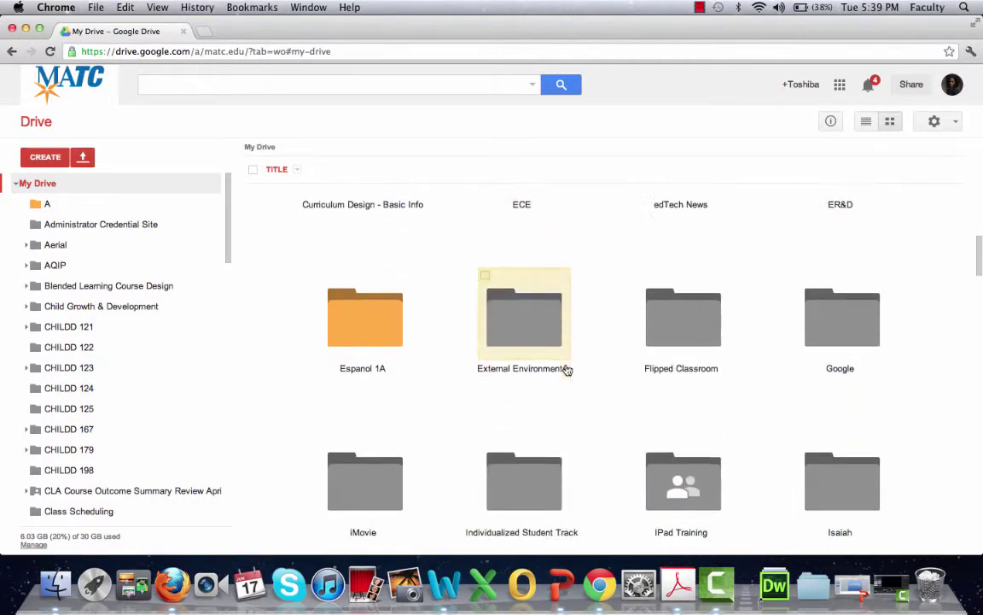
{"action": "scroll", "coordinate": [567, 370], "scroll_direction": "down", "scroll_amount": 10}
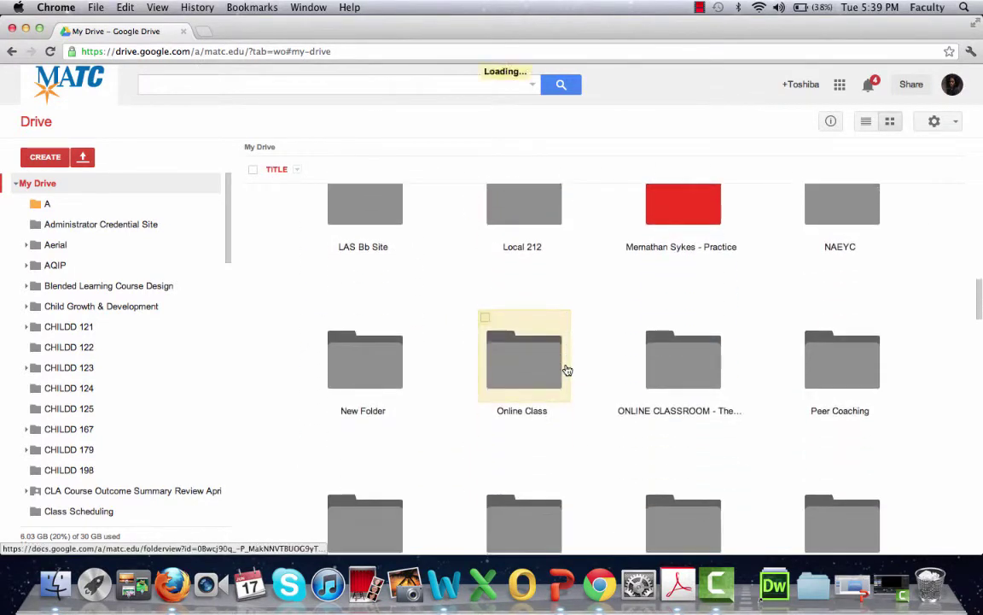
{"action": "scroll", "coordinate": [566, 370], "scroll_direction": "up", "scroll_amount": 3}
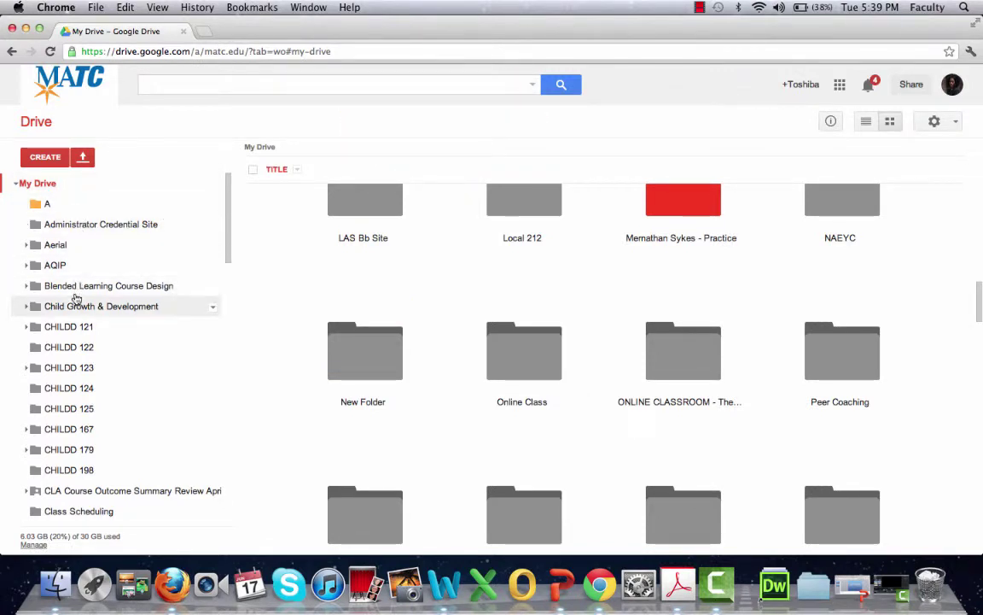
{"action": "scroll", "coordinate": [77, 365], "scroll_direction": "down", "scroll_amount": 2}
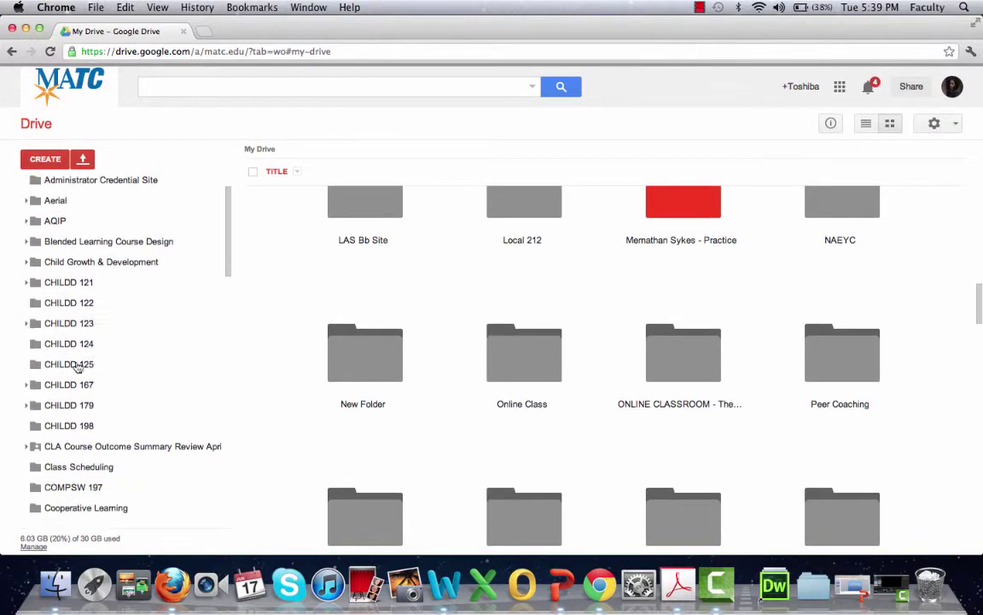
{"action": "scroll", "coordinate": [77, 365], "scroll_direction": "down", "scroll_amount": 8}
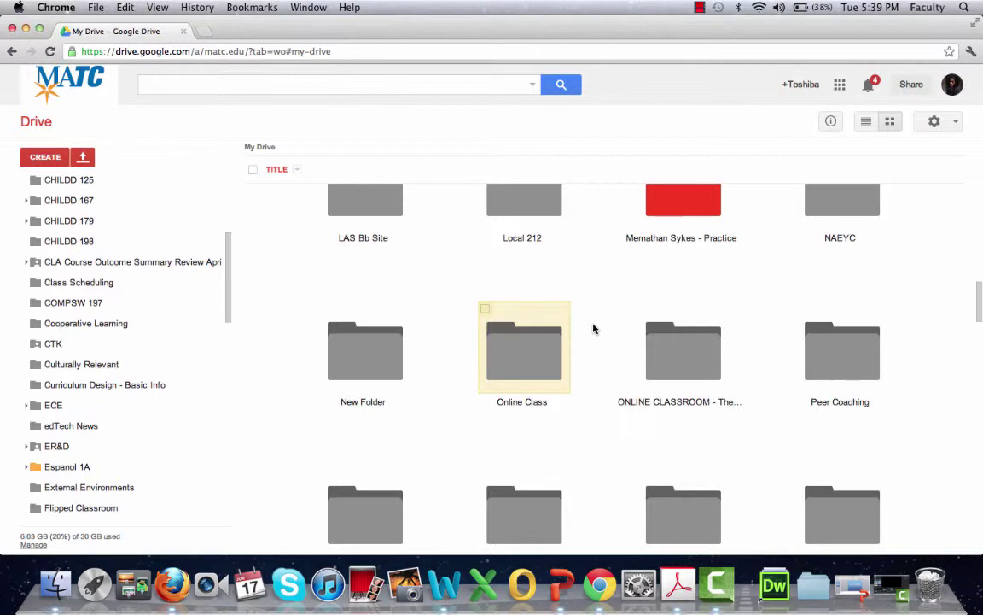
{"action": "double_click", "coordinate": [525, 362]}
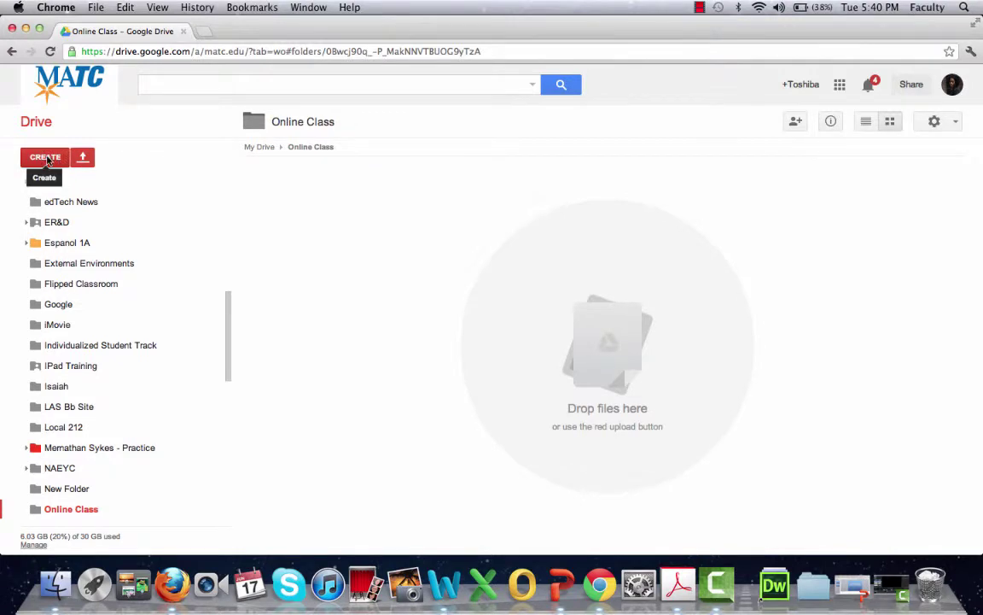
Create subfolders 'Module #1' and 'Module #2' in Online Class, then open Module #1.
{"action": "left_click", "coordinate": [46, 159]}
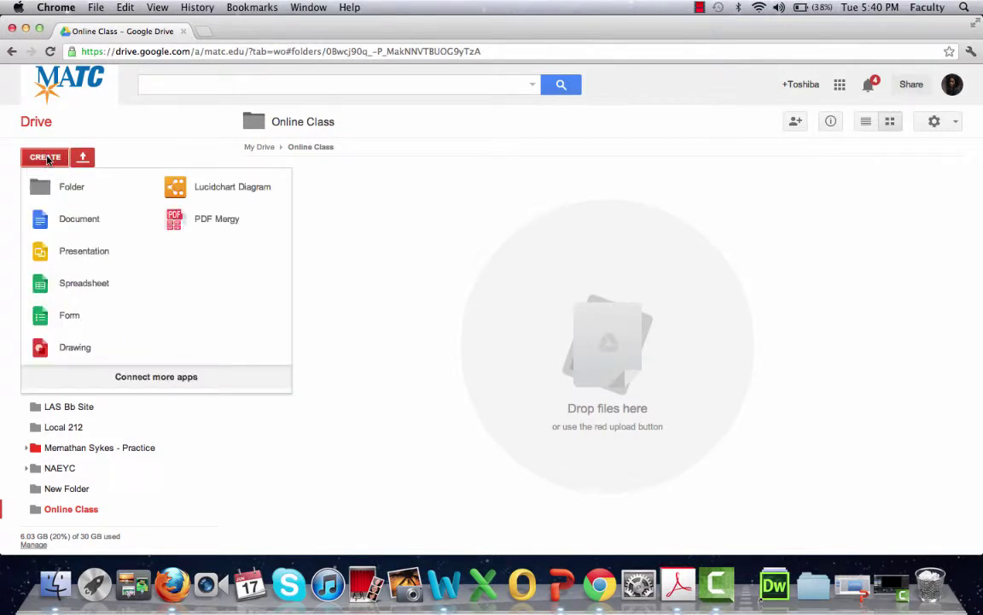
{"action": "left_click", "coordinate": [75, 195]}
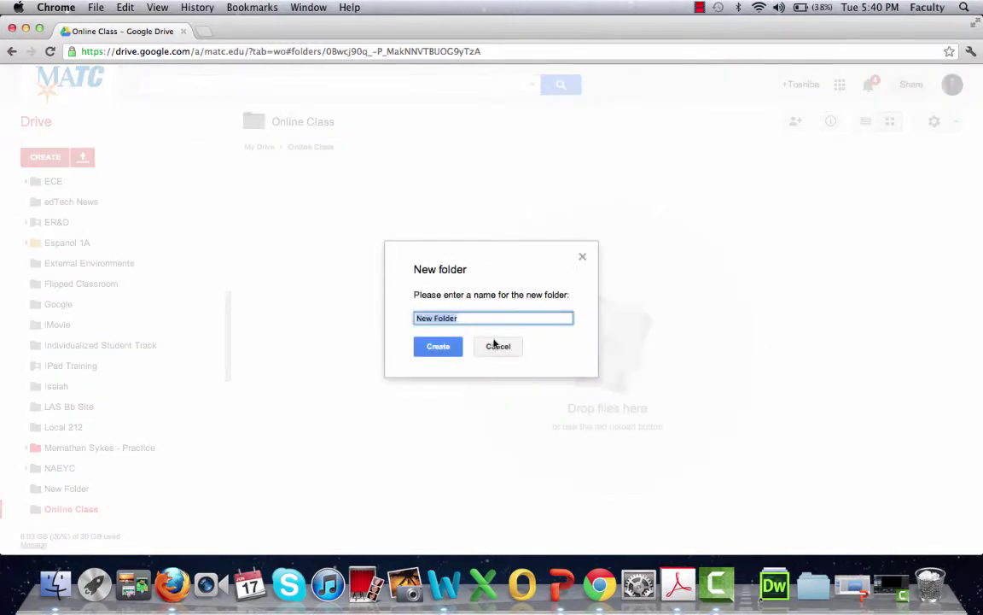
{"action": "type", "text": "Module #1"}
{"action": "left_click", "coordinate": [437, 345]}
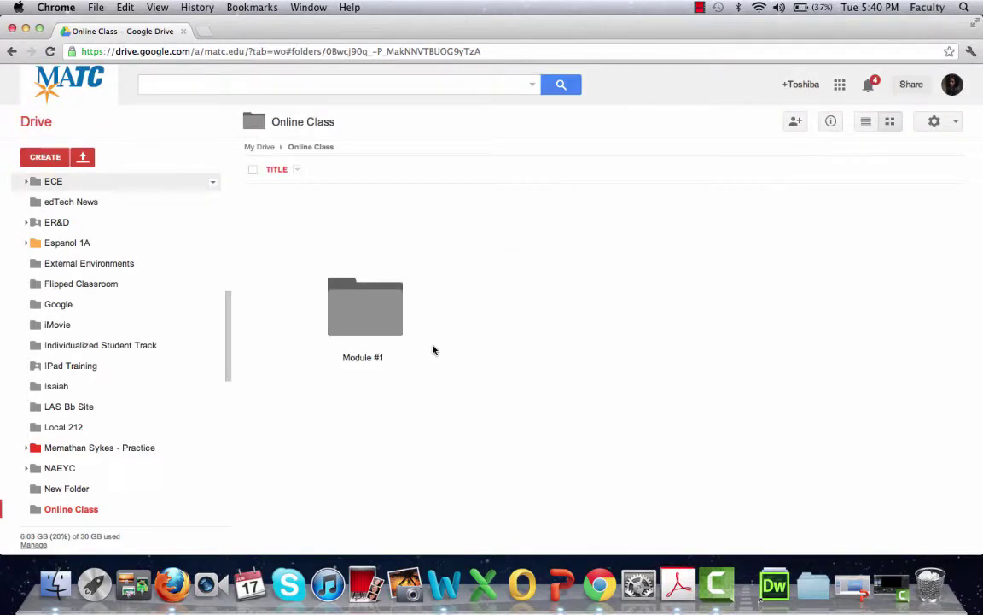
{"action": "left_click", "coordinate": [62, 160]}
{"action": "left_click", "coordinate": [66, 193]}
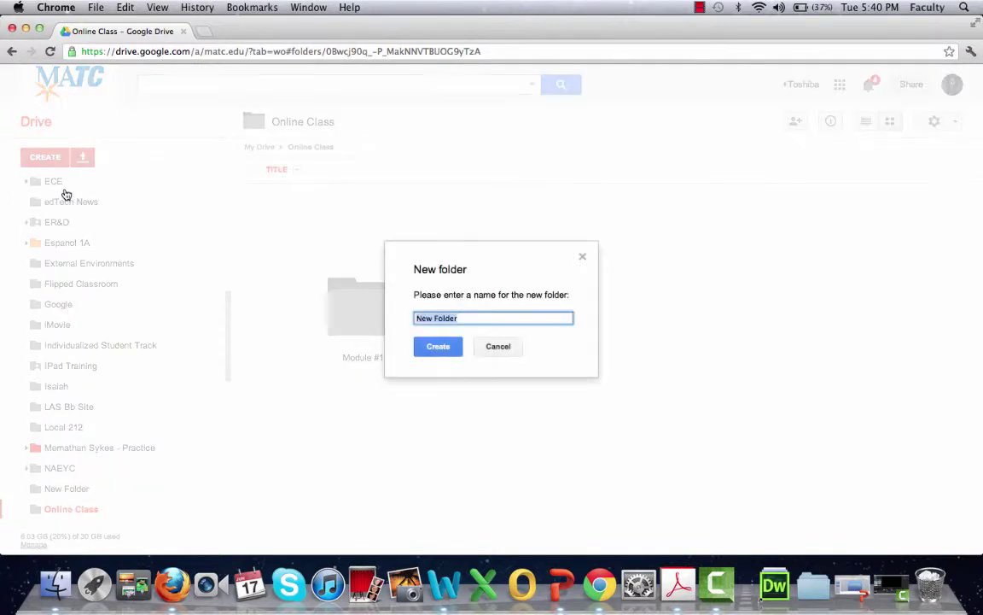
{"action": "type", "text": "Module #2"}
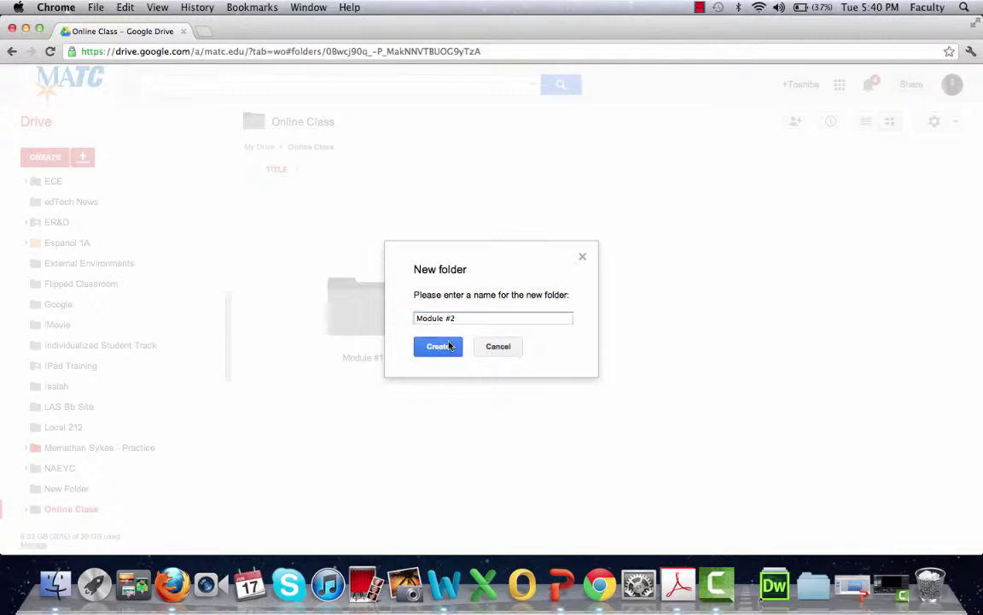
{"action": "left_click", "coordinate": [450, 346]}
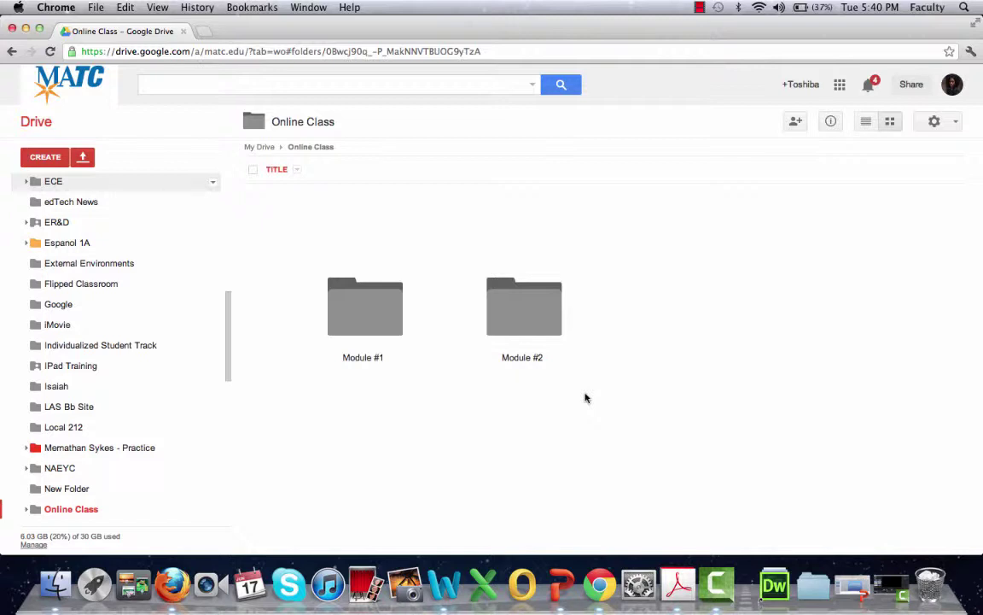
{"action": "left_click", "coordinate": [363, 321]}
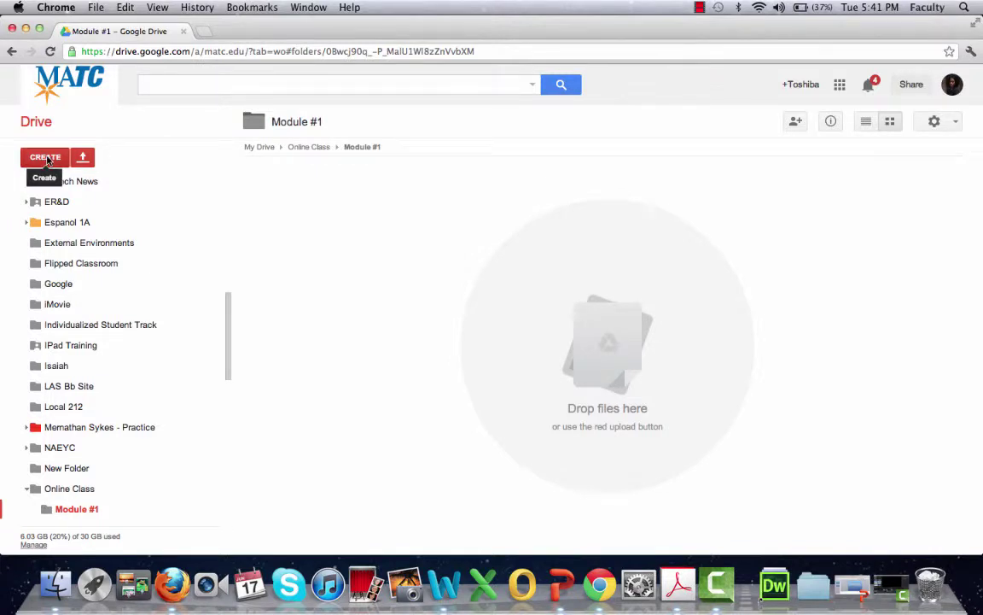
Create a new Google Docs document inside the Module #1 folder.
{"action": "left_click", "coordinate": [47, 160]}
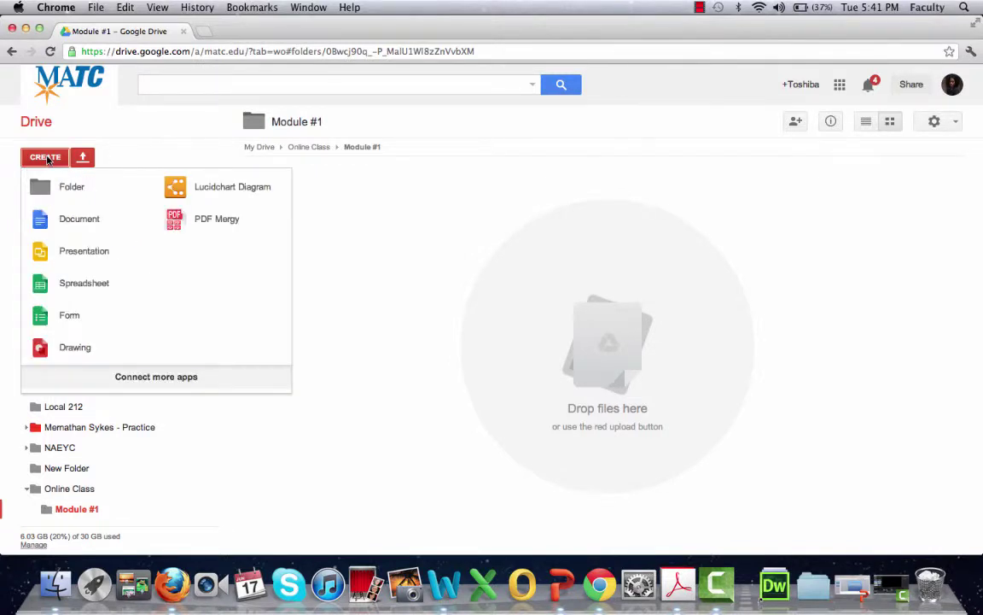
{"action": "left_click", "coordinate": [76, 219]}
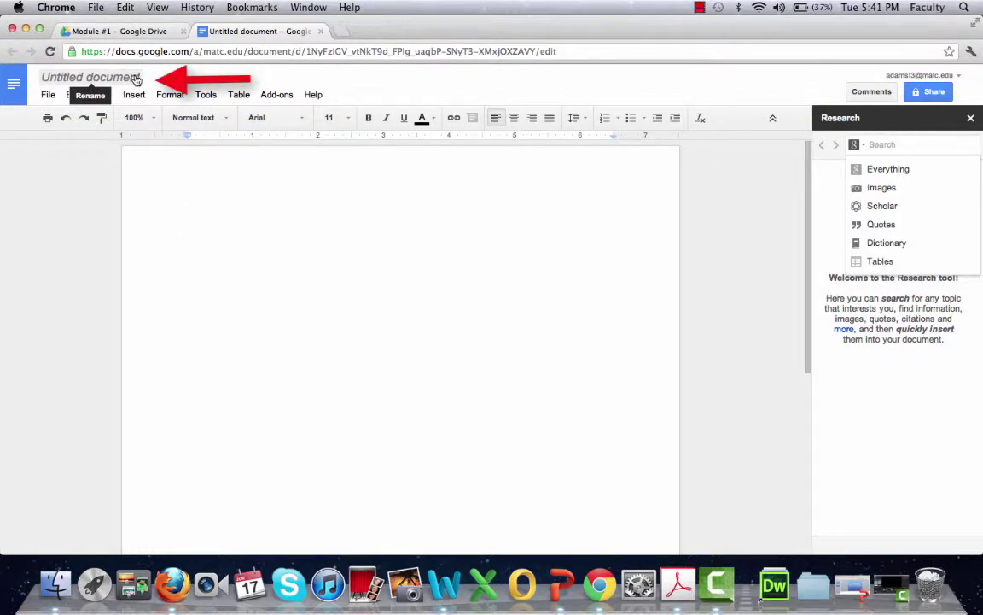
Change the 'Untitled document' title to 'Learning Guide' in the Rename dialog.
{"action": "left_click", "coordinate": [134, 79]}
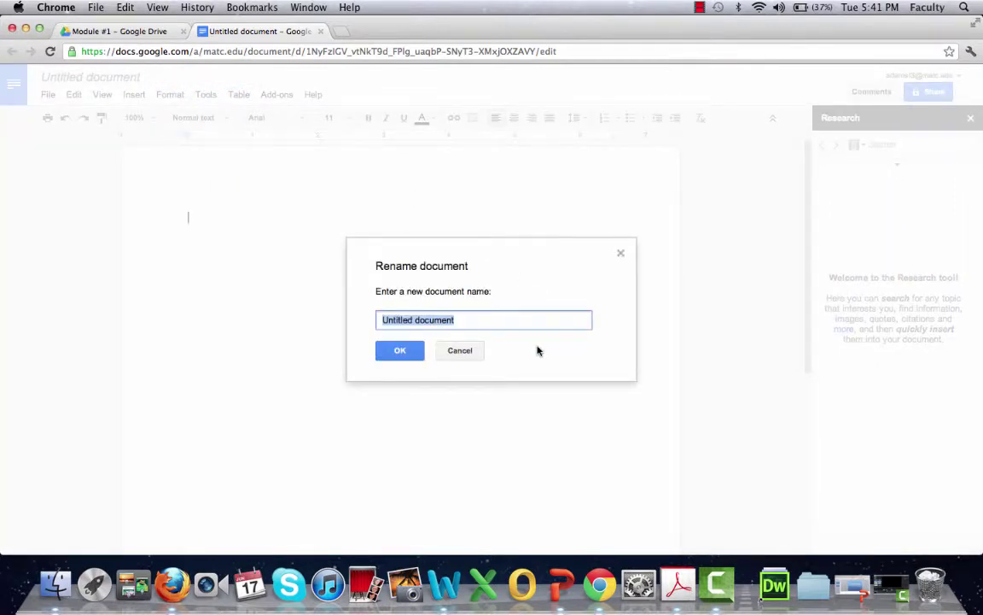
{"action": "type", "text": "L"}
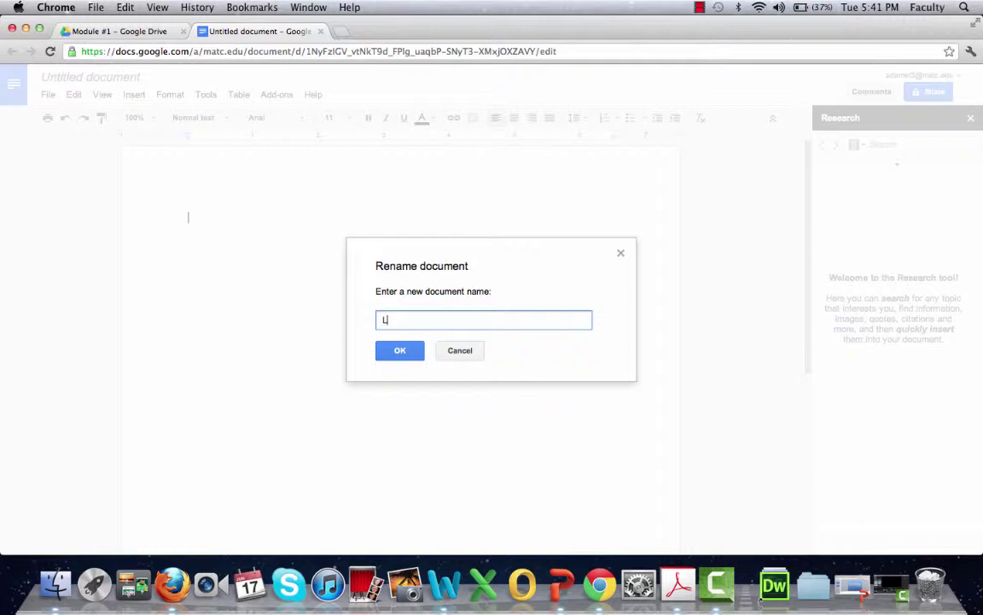
{"action": "type", "text": "errning guid"}
{"action": "key", "text": "BackSpace"}
{"action": "key", "text": "BackSpace"}
{"action": "key", "text": "BackSpace"}
{"action": "key", "text": "BackSpace"}
{"action": "type", "text": "Guide"}
{"action": "left_click", "coordinate": [400, 352]}
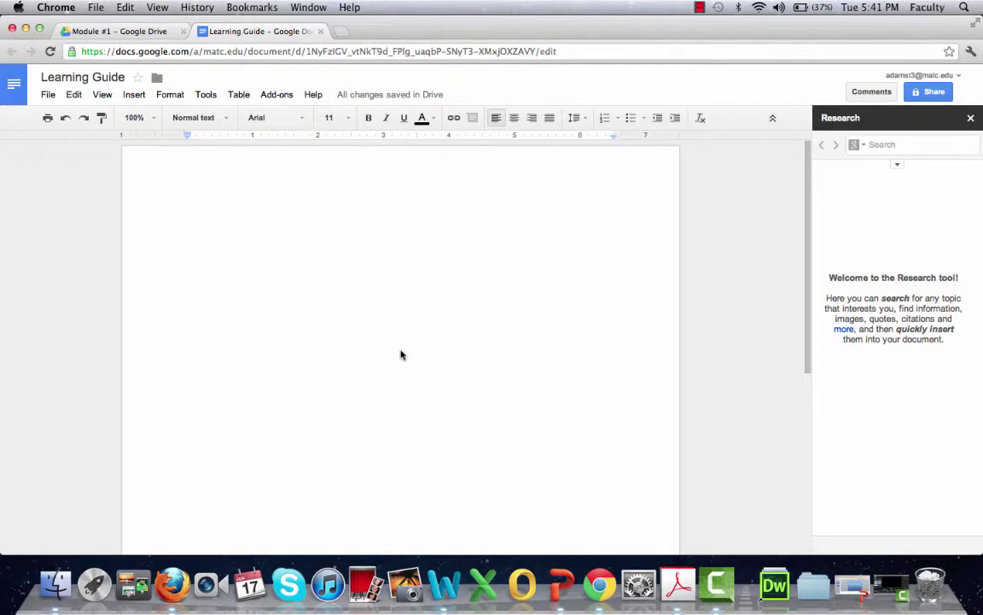
Type 'Test Document' and make it bold, underlined, purple with a yellow highlight.
{"action": "type", "text": "Test Document"}
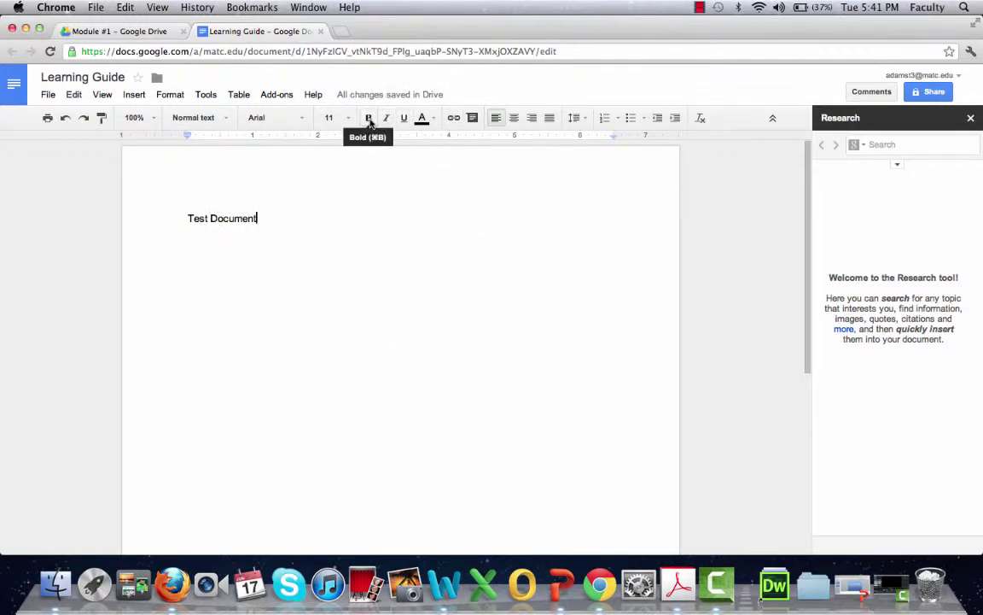
{"action": "left_click_drag", "start_coordinate": [258, 218], "coordinate": [176, 218]}
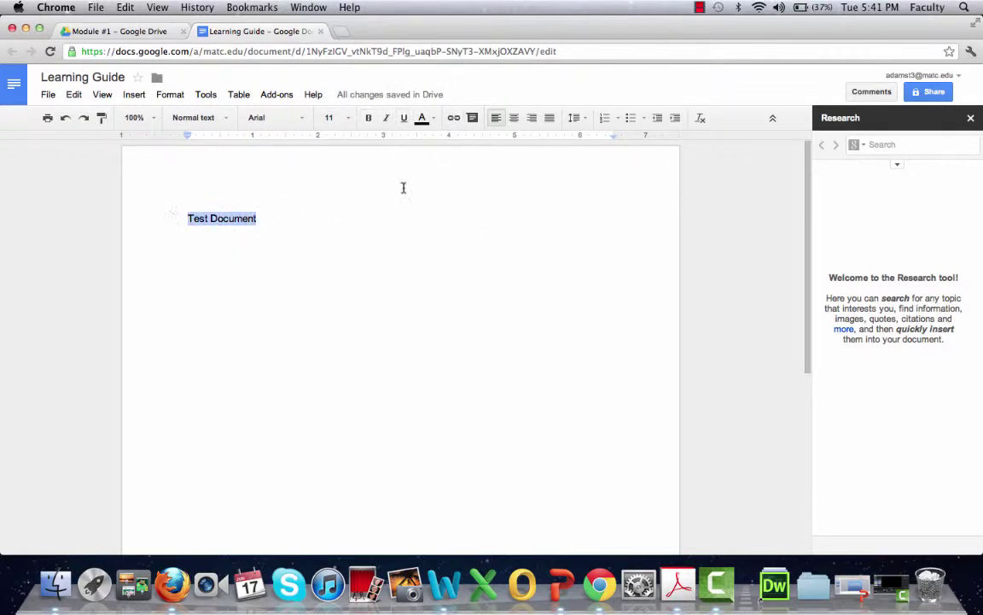
{"action": "left_click", "coordinate": [368, 119]}
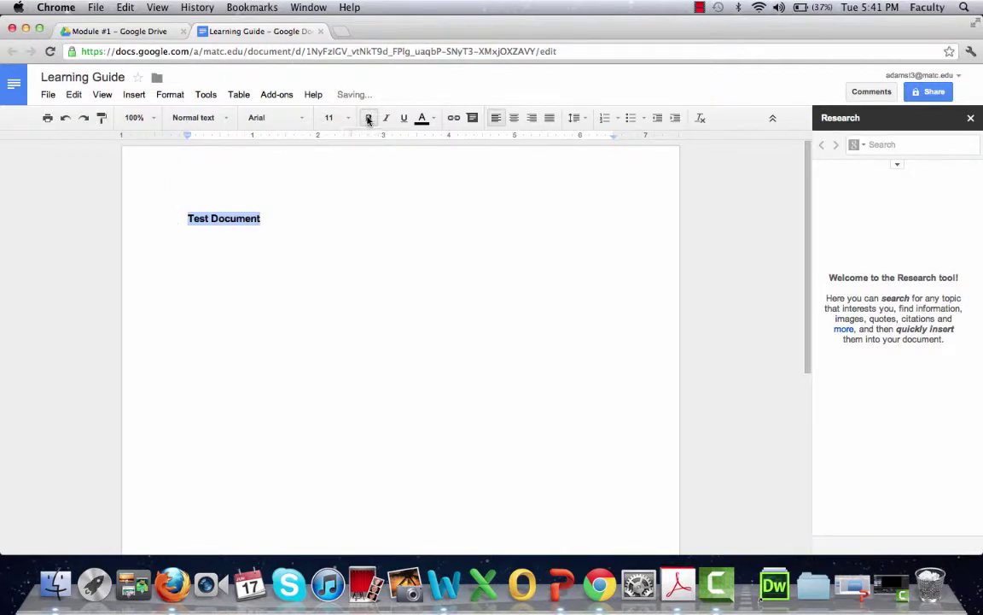
{"action": "left_click", "coordinate": [404, 119]}
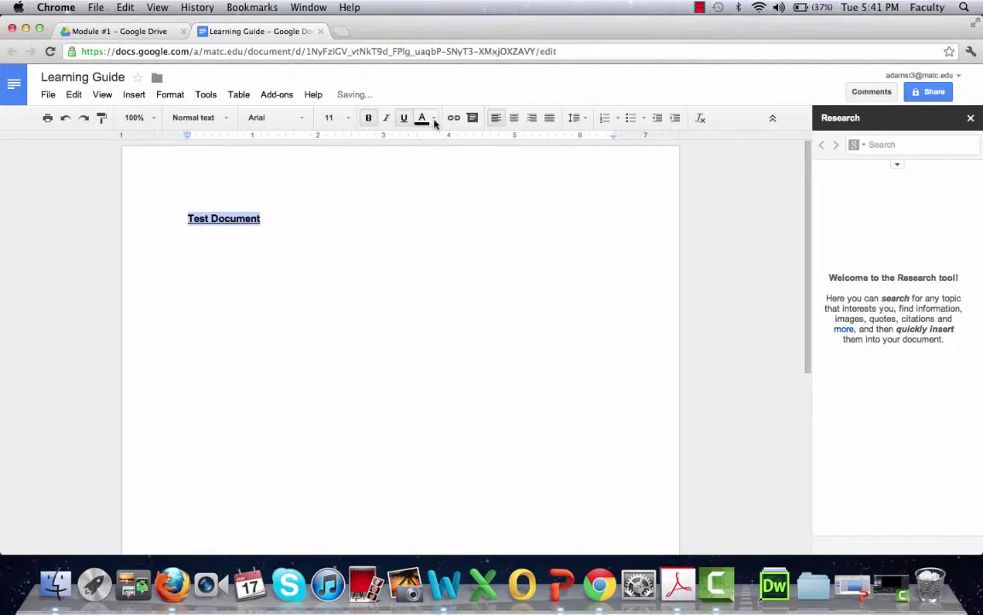
{"action": "left_click", "coordinate": [435, 122]}
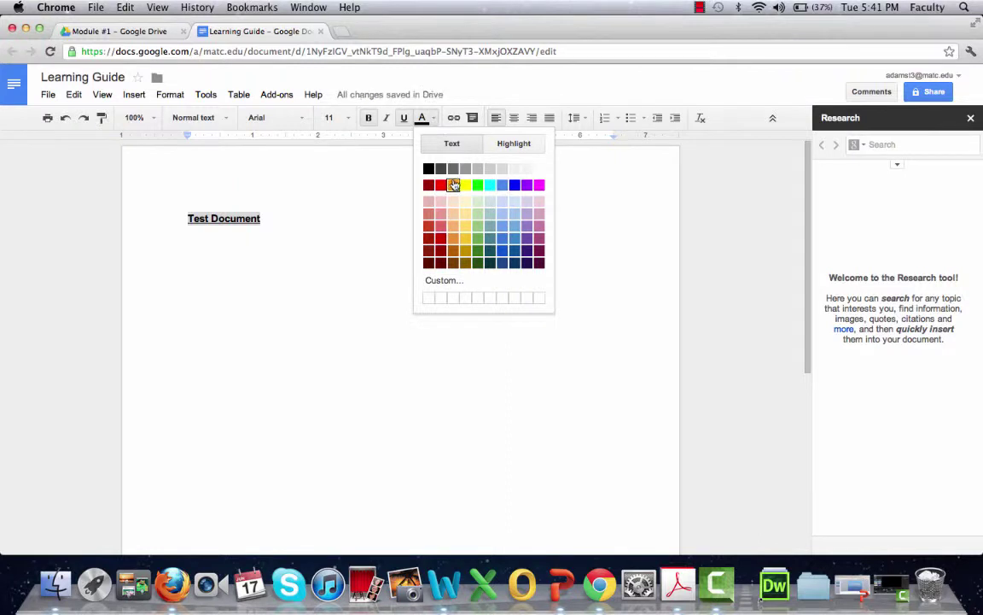
{"action": "left_click", "coordinate": [526, 185]}
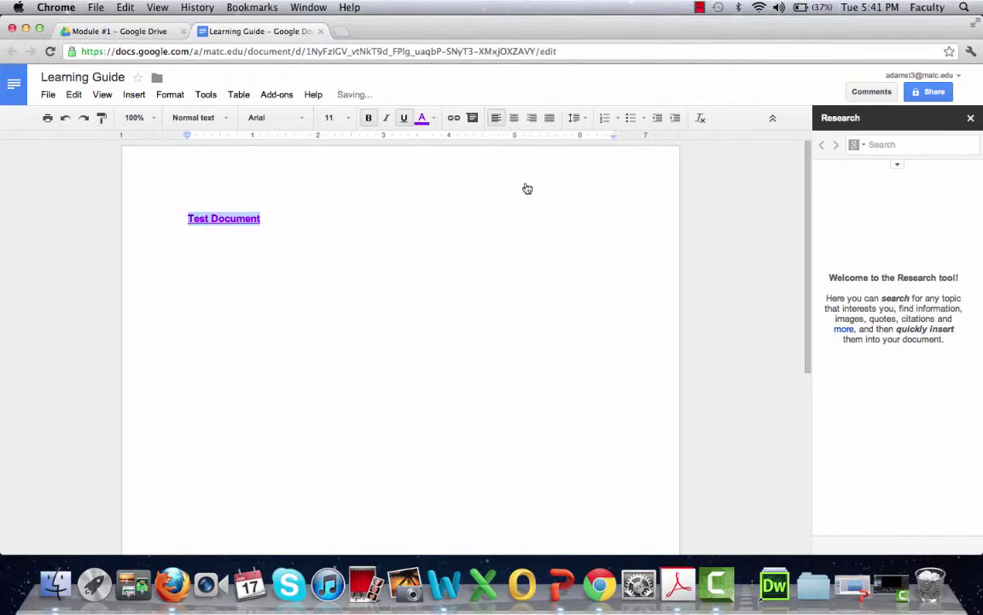
{"action": "left_click", "coordinate": [434, 120]}
{"action": "left_click", "coordinate": [516, 146]}
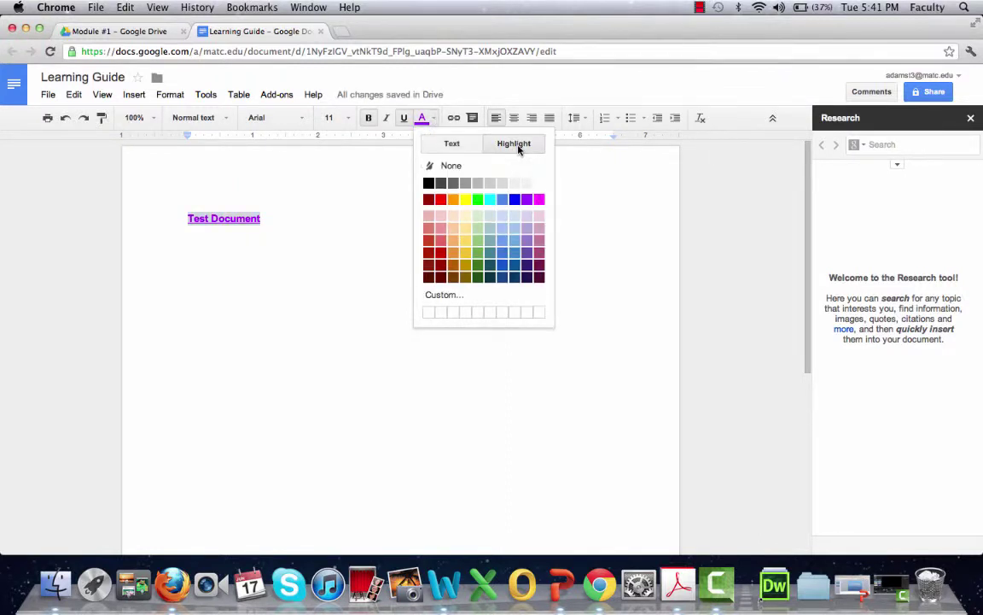
{"action": "left_click", "coordinate": [465, 199]}
{"action": "left_click", "coordinate": [321, 230]}
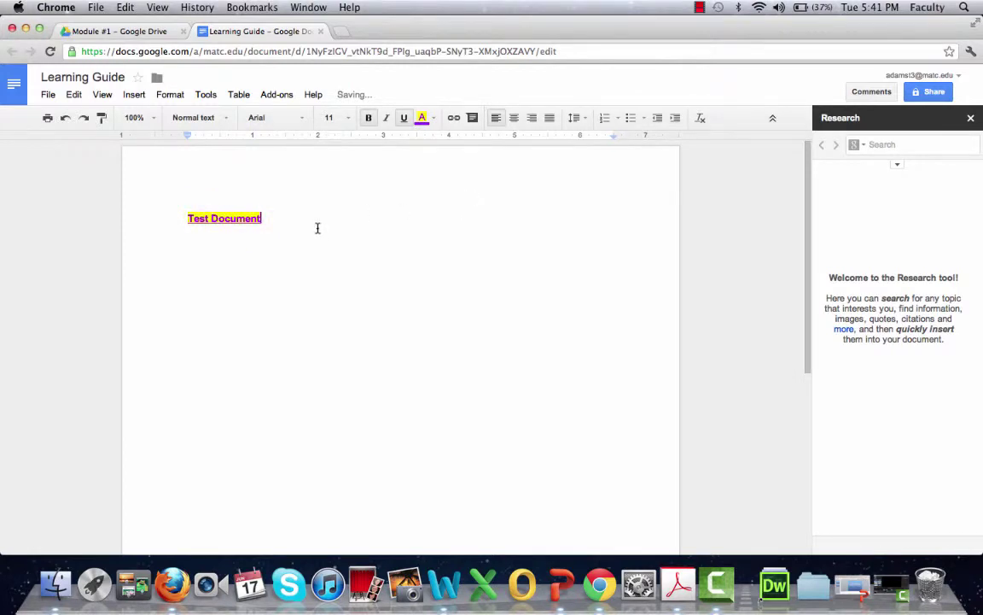
Add a numbered list with items One, Two and Three.
{"action": "left_click", "coordinate": [616, 121]}
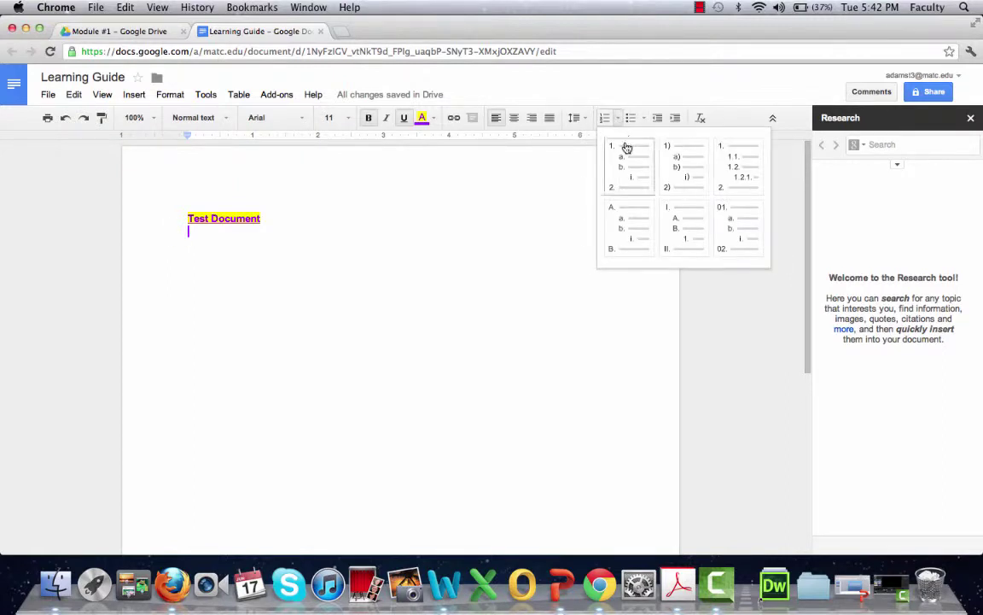
{"action": "left_click", "coordinate": [623, 149]}
{"action": "type", "text": "One"}
{"action": "key", "text": "Return"}
{"action": "type", "text": "Two"}
{"action": "key", "text": "Return"}
{"action": "type", "text": "Three"}
{"action": "key", "text": "Return"}
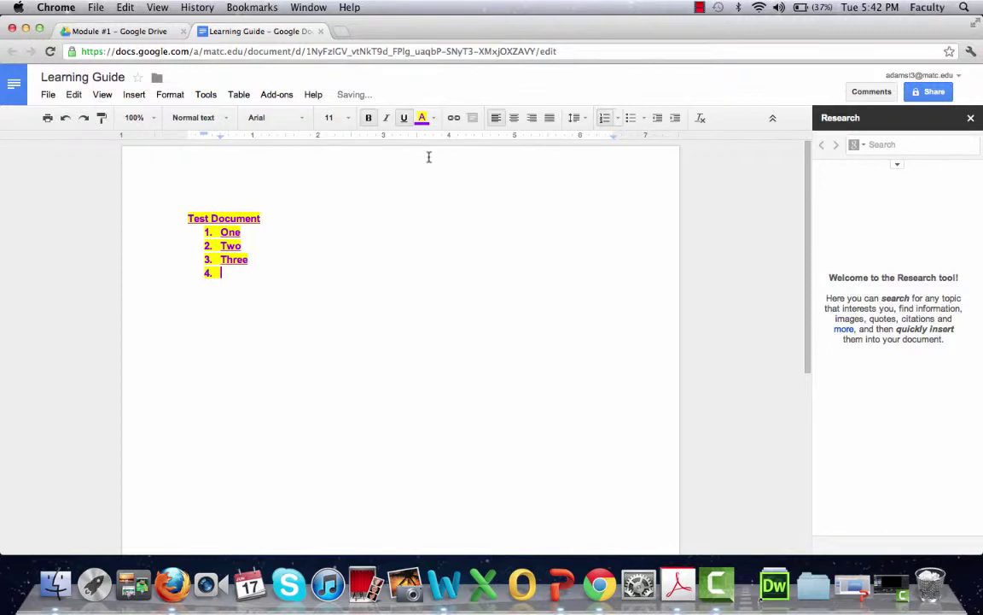
Set the list's highlight to None and delete the empty fourth item.
{"action": "left_click_drag", "start_coordinate": [199, 229], "coordinate": [248, 270]}
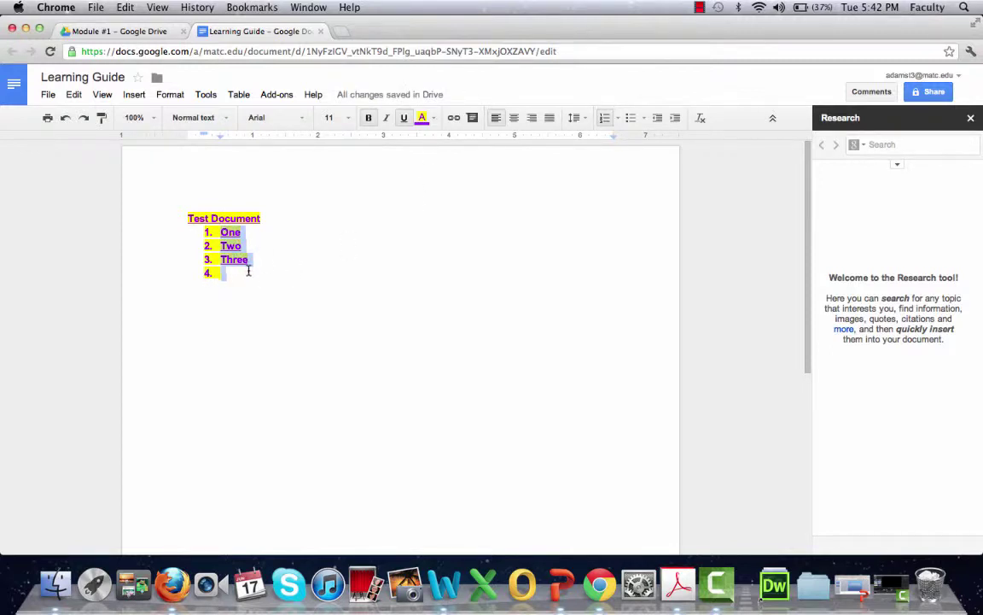
{"action": "left_click", "coordinate": [435, 119]}
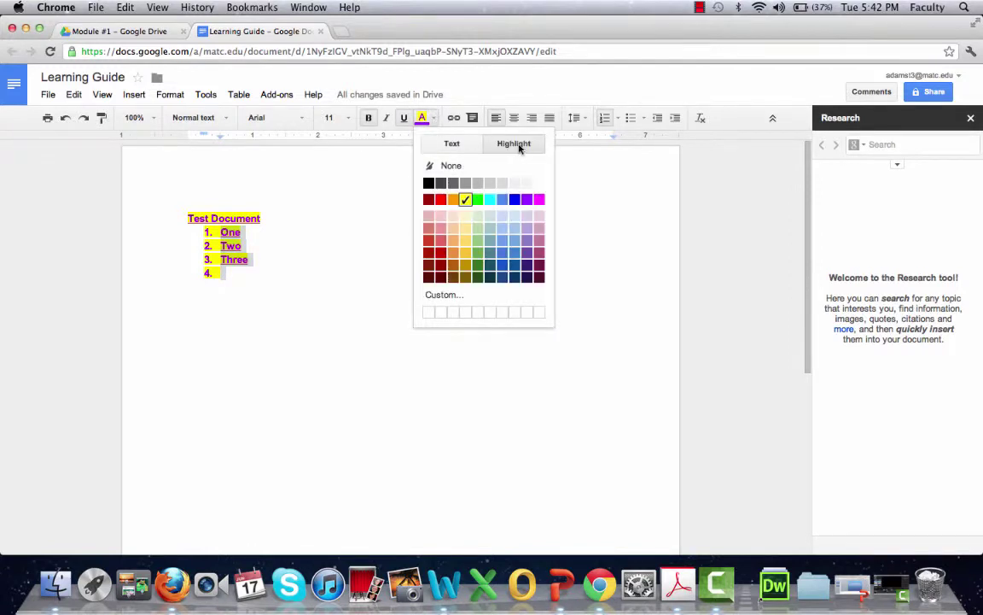
{"action": "left_click", "coordinate": [502, 168]}
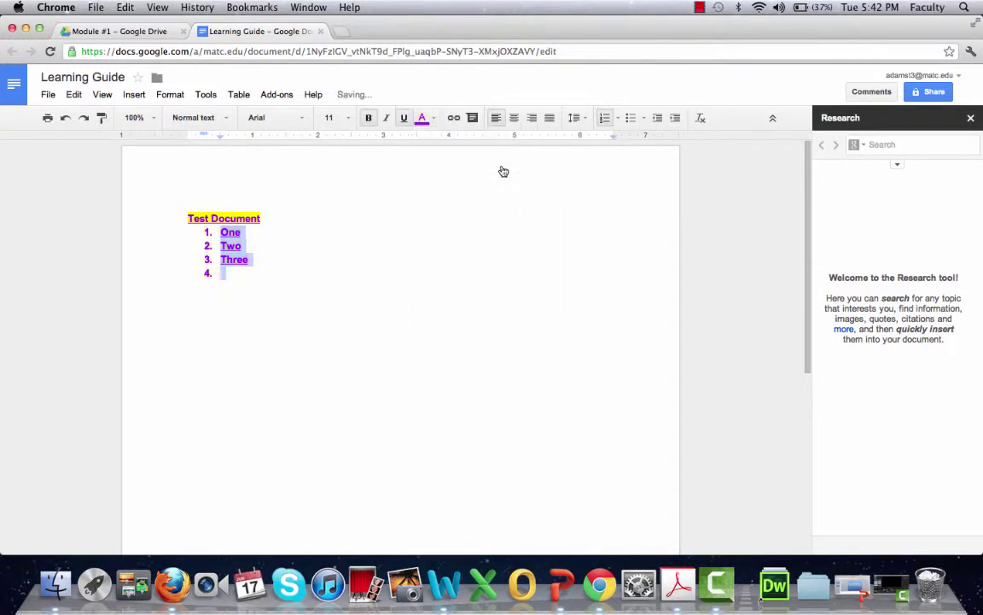
{"action": "left_click", "coordinate": [243, 288]}
{"action": "key", "text": "BackSpace"}
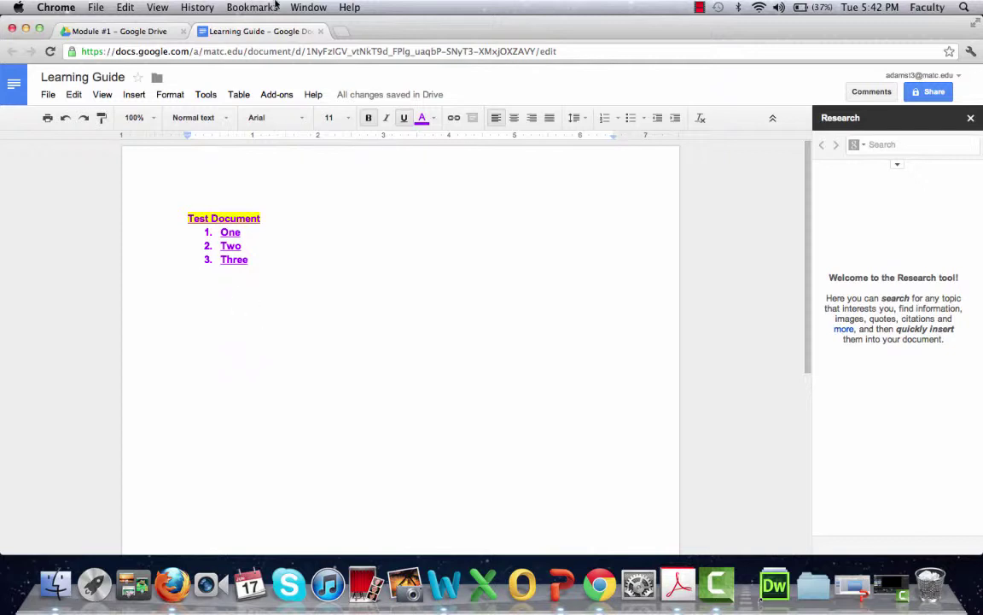
Close the Learning Guide tab and return to Module #1, checking that Module #2 is empty.
{"action": "left_click", "coordinate": [321, 32]}
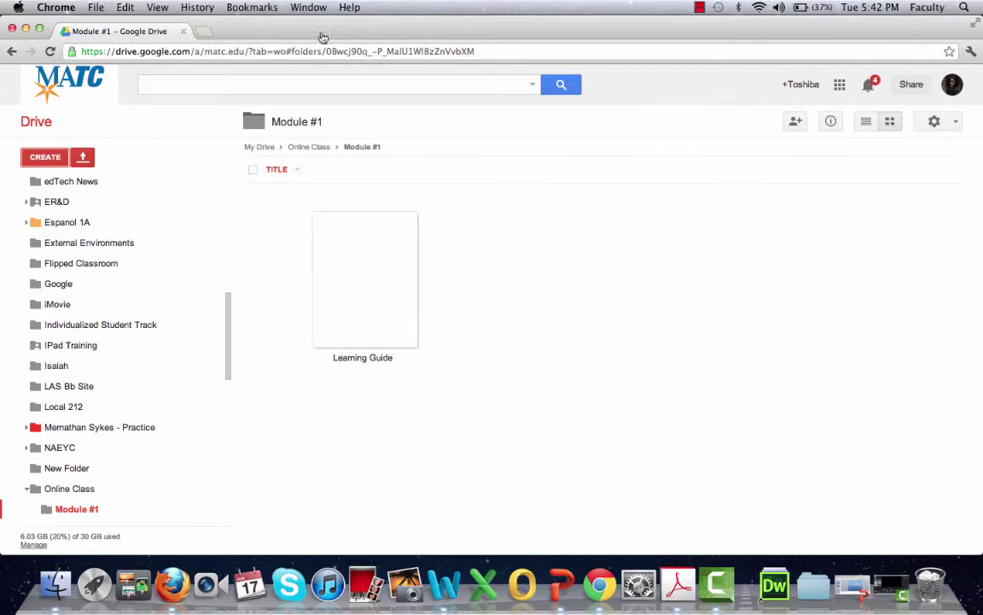
{"action": "scroll", "coordinate": [159, 235], "scroll_direction": "down", "scroll_amount": 3}
{"action": "scroll", "coordinate": [158, 236], "scroll_direction": "up", "scroll_amount": 15}
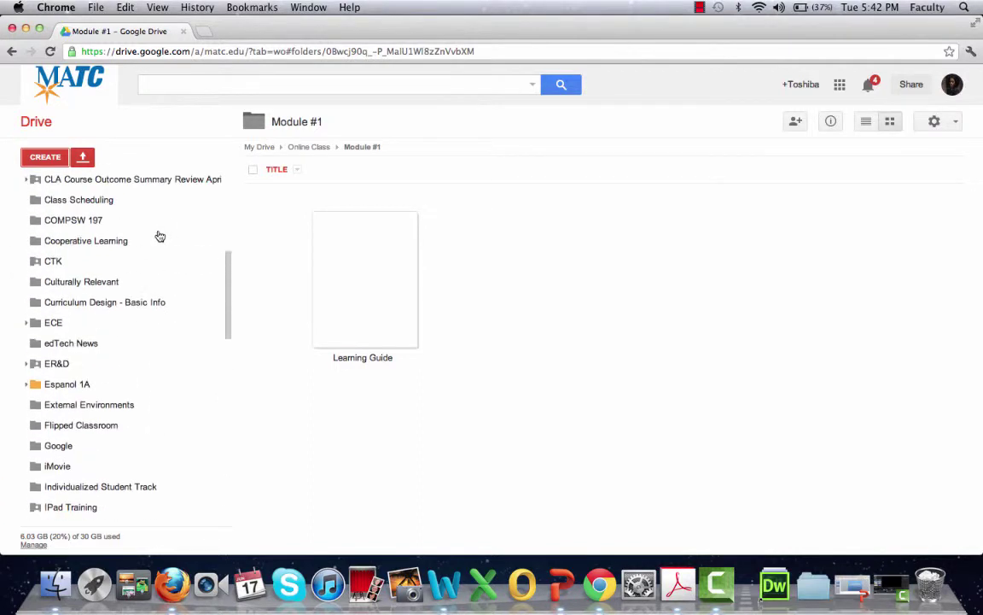
{"action": "scroll", "coordinate": [159, 236], "scroll_direction": "up", "scroll_amount": 5}
{"action": "scroll", "coordinate": [157, 235], "scroll_direction": "down", "scroll_amount": 8}
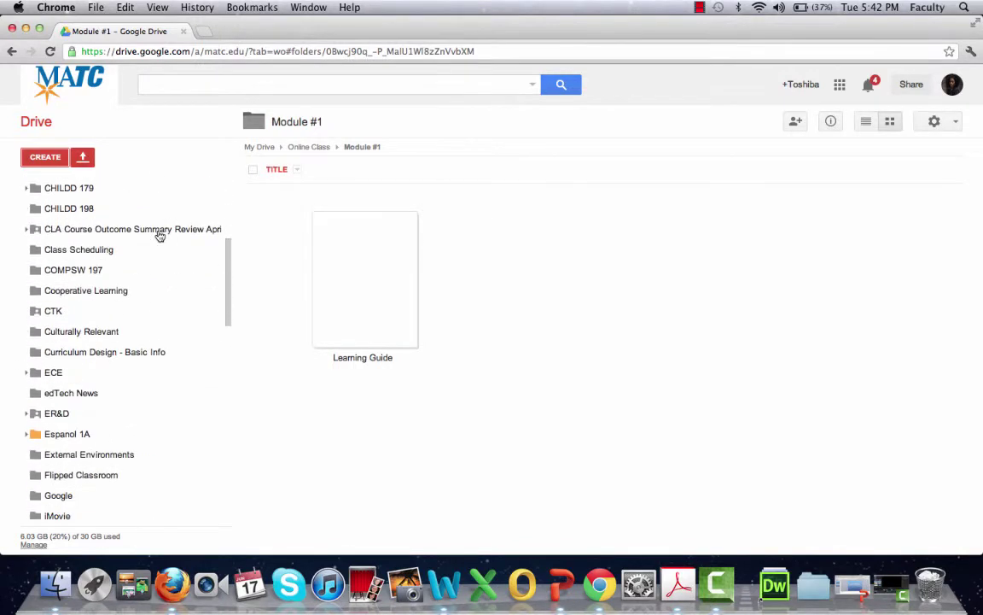
{"action": "scroll", "coordinate": [123, 329], "scroll_direction": "down", "scroll_amount": 15}
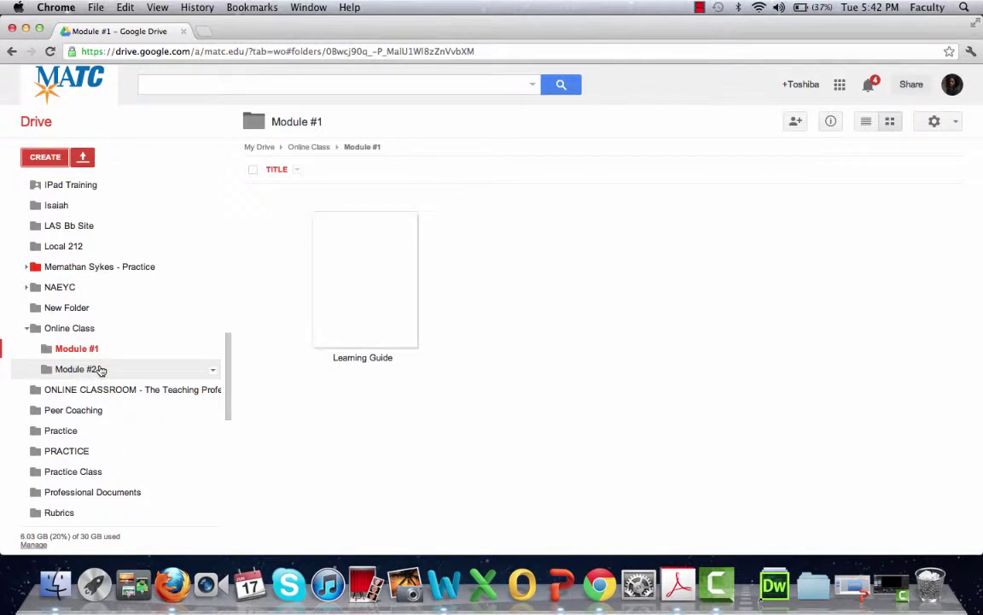
{"action": "left_click", "coordinate": [92, 350]}
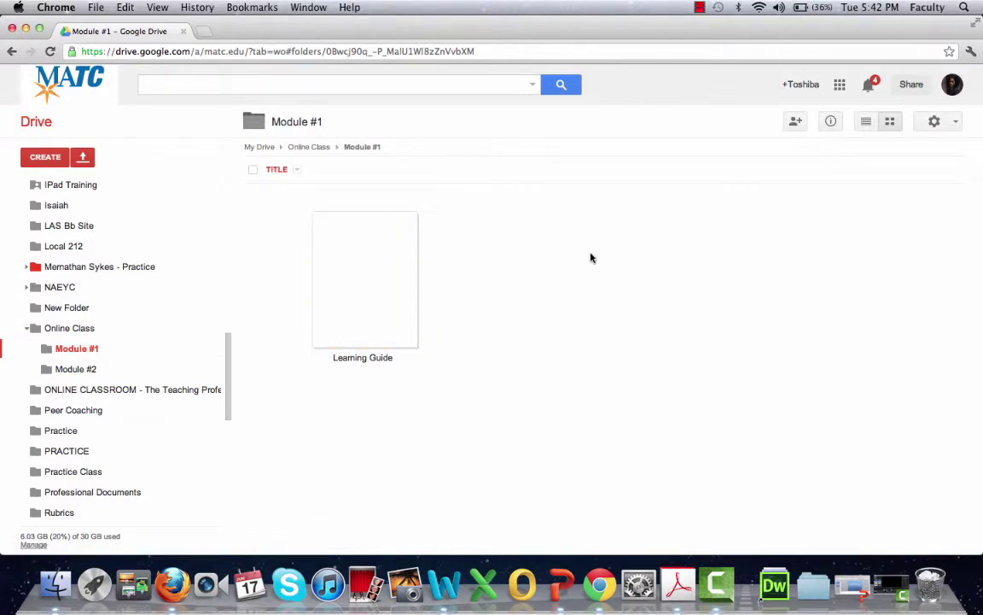
{"action": "left_click", "coordinate": [85, 374]}
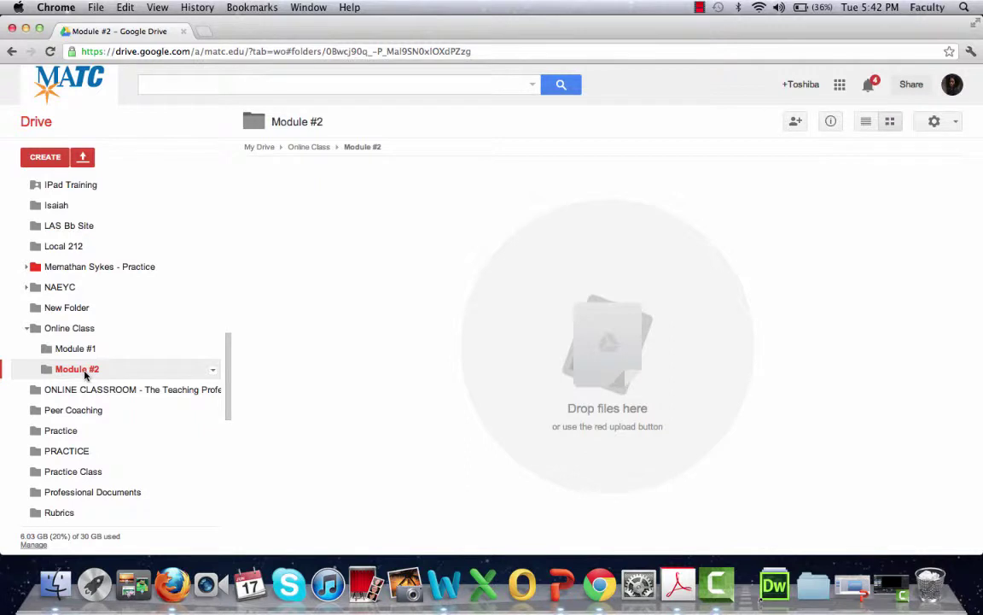
{"action": "left_click", "coordinate": [77, 348]}
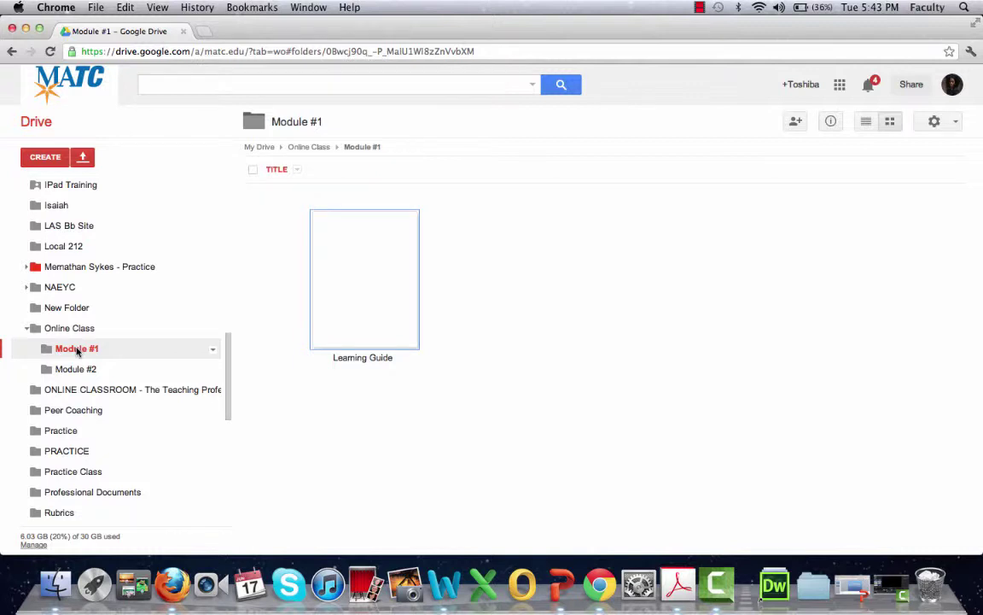
Create a new Google Slides presentation in Module #1 and choose the Paper Plane theme.
{"action": "left_click", "coordinate": [44, 157]}
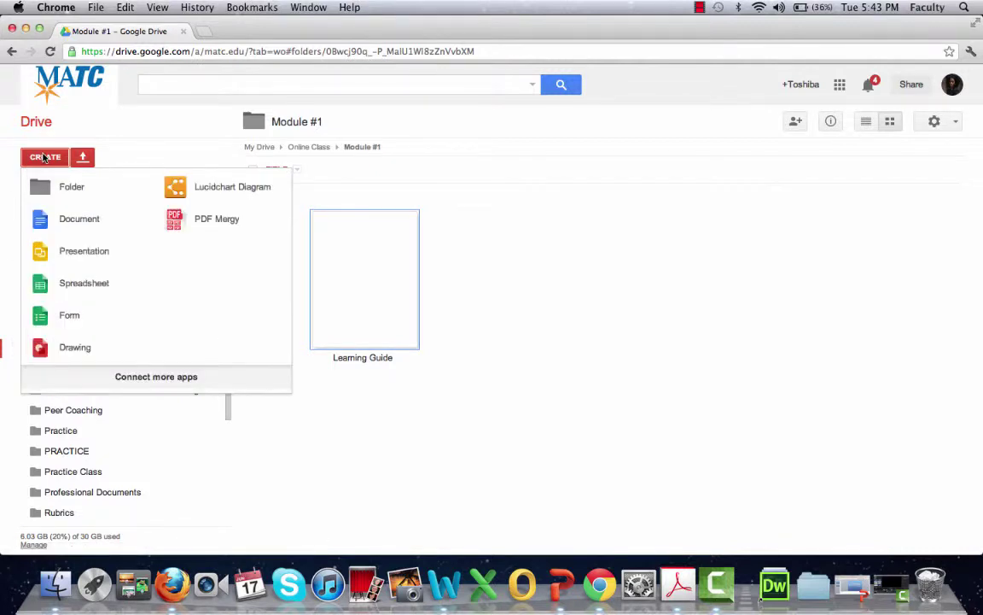
{"action": "left_click", "coordinate": [71, 253]}
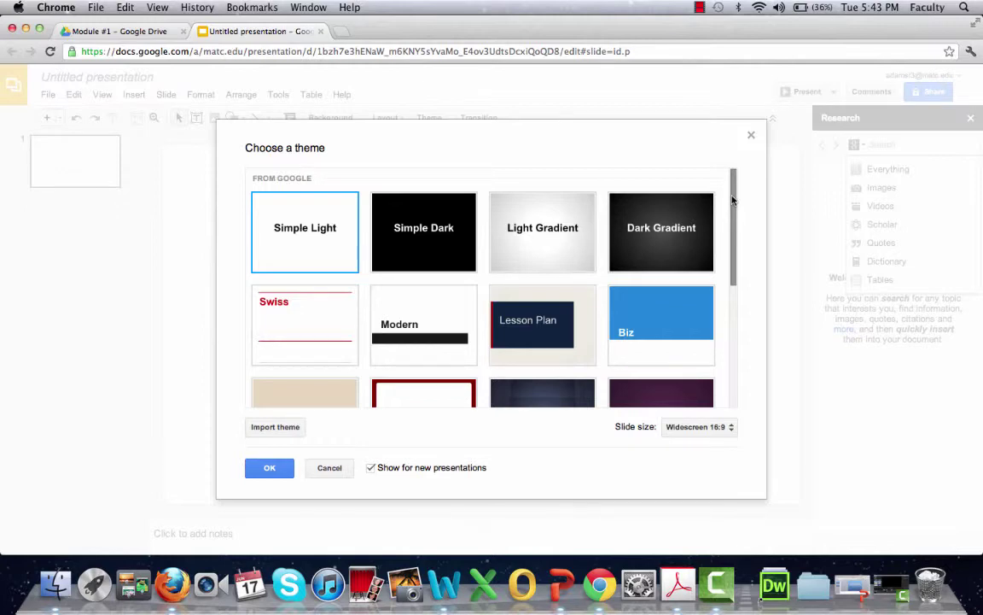
{"action": "left_click_drag", "start_coordinate": [732, 200], "coordinate": [730, 339]}
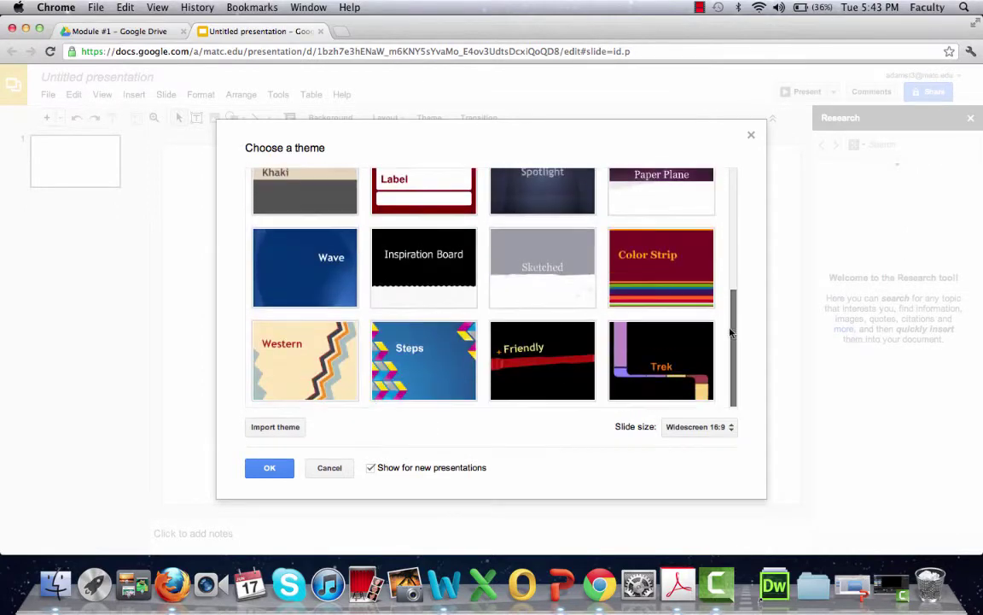
{"action": "scroll", "coordinate": [683, 247], "scroll_direction": "up", "scroll_amount": 2}
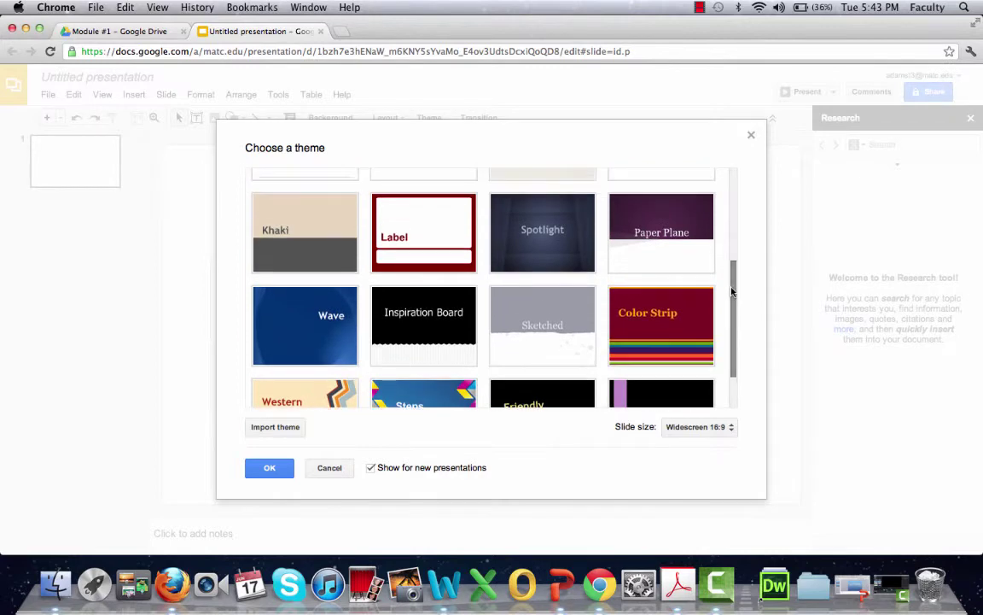
{"action": "left_click", "coordinate": [678, 236]}
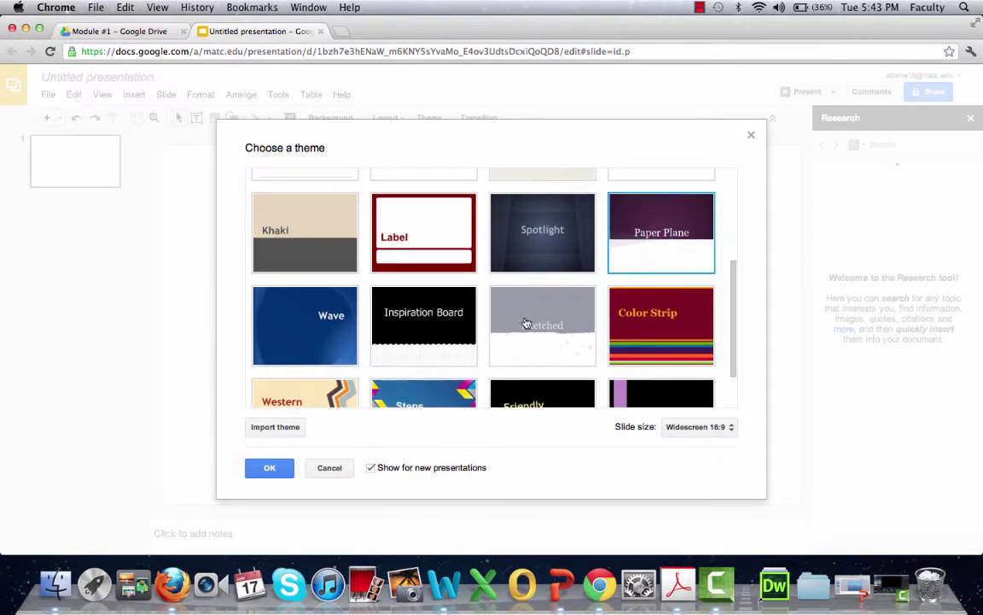
Apply Paper Plane, then title the first slide 'Module #1' with subtitle 'Test Presentation'.
{"action": "left_click", "coordinate": [264, 472]}
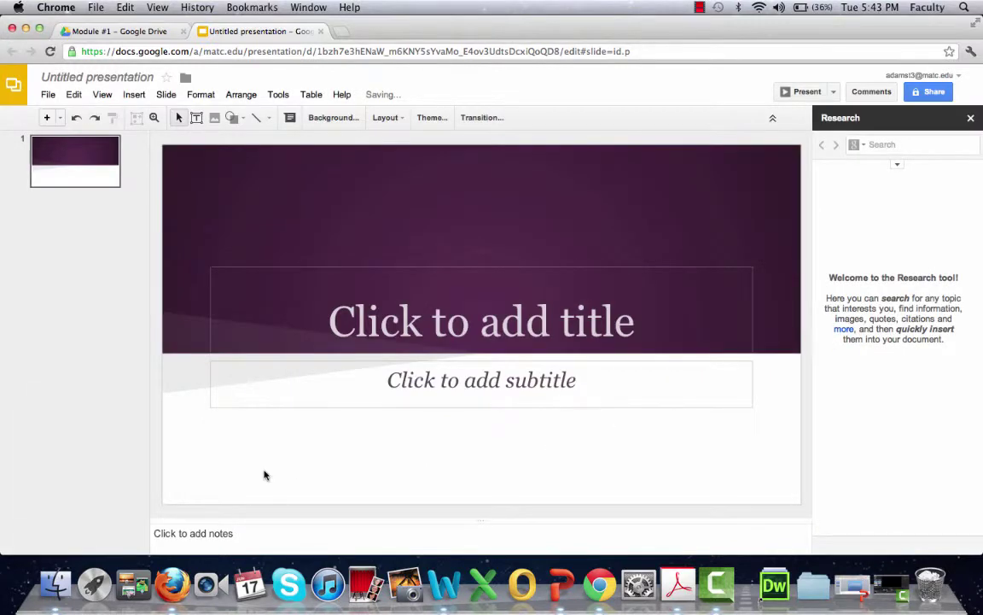
{"action": "left_click", "coordinate": [451, 338]}
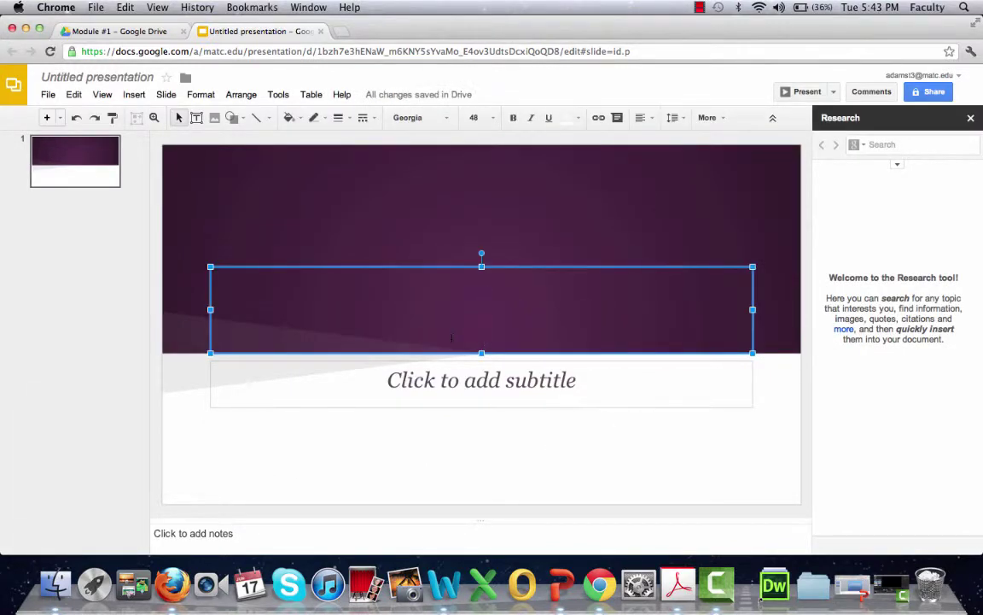
{"action": "type", "text": "Mo"}
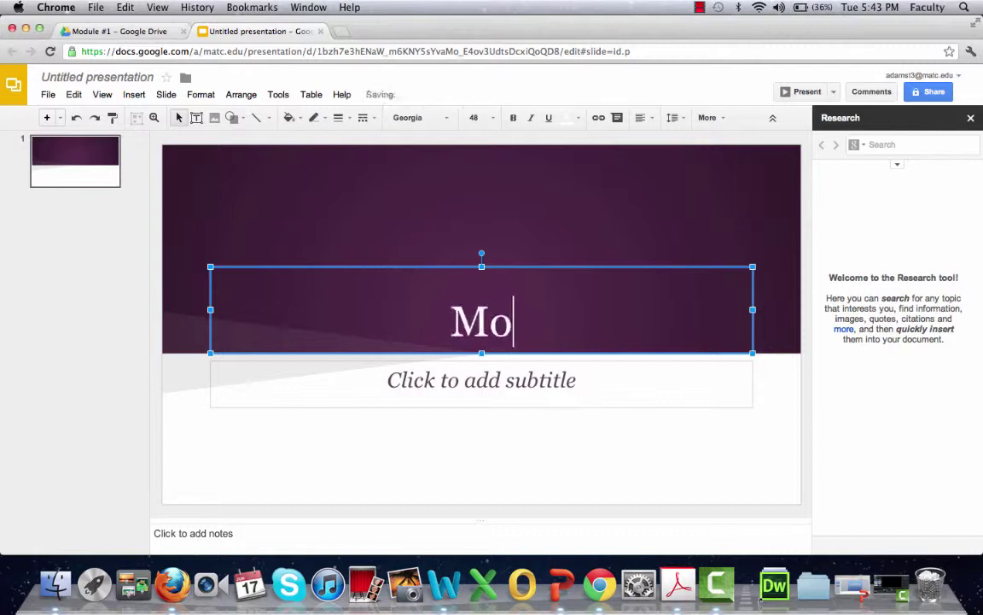
{"action": "type", "text": "dule #1"}
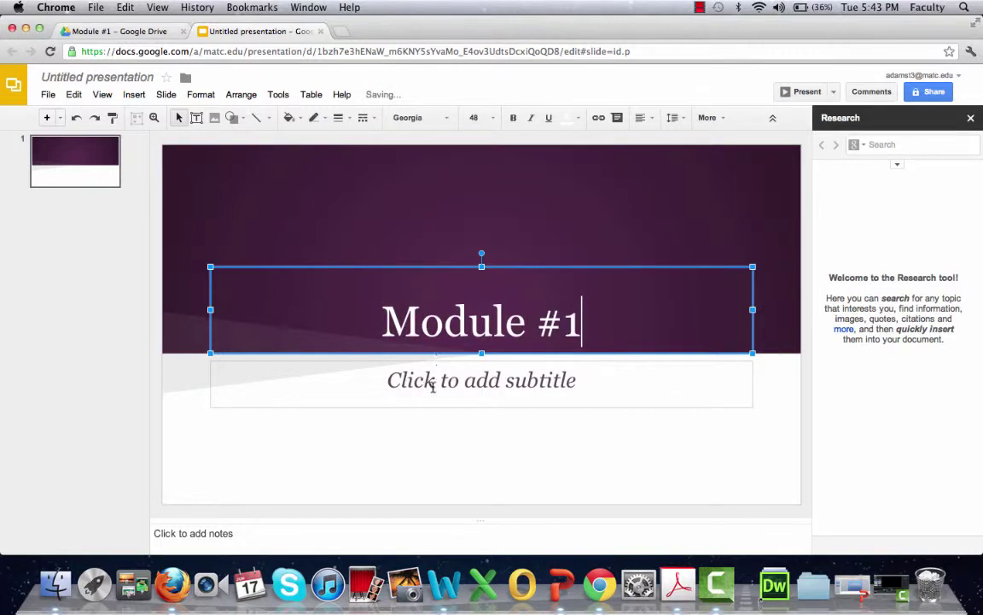
{"action": "left_click", "coordinate": [456, 386]}
{"action": "type", "text": "Tes"}
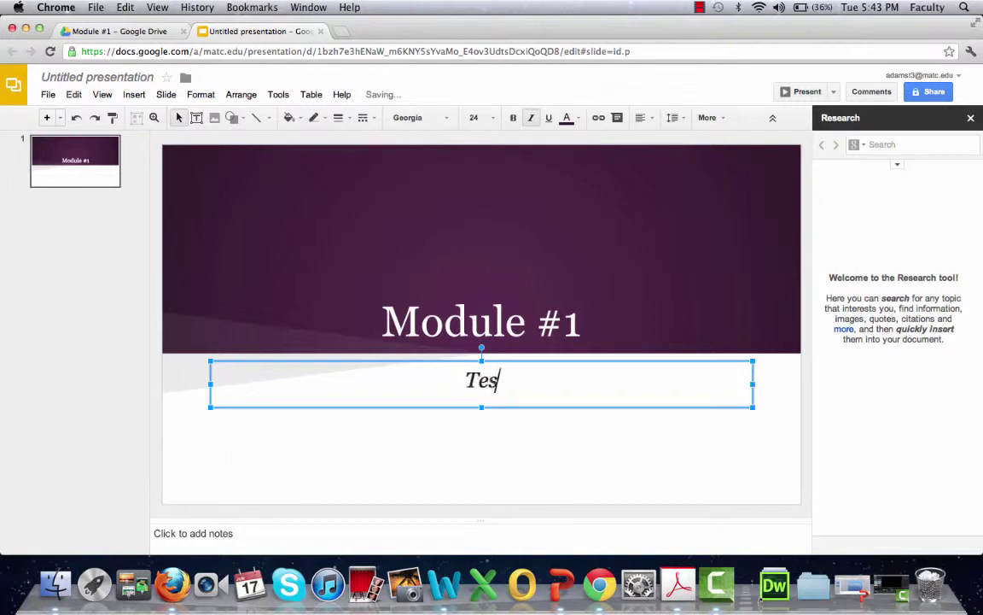
{"action": "type", "text": "t Presentation"}
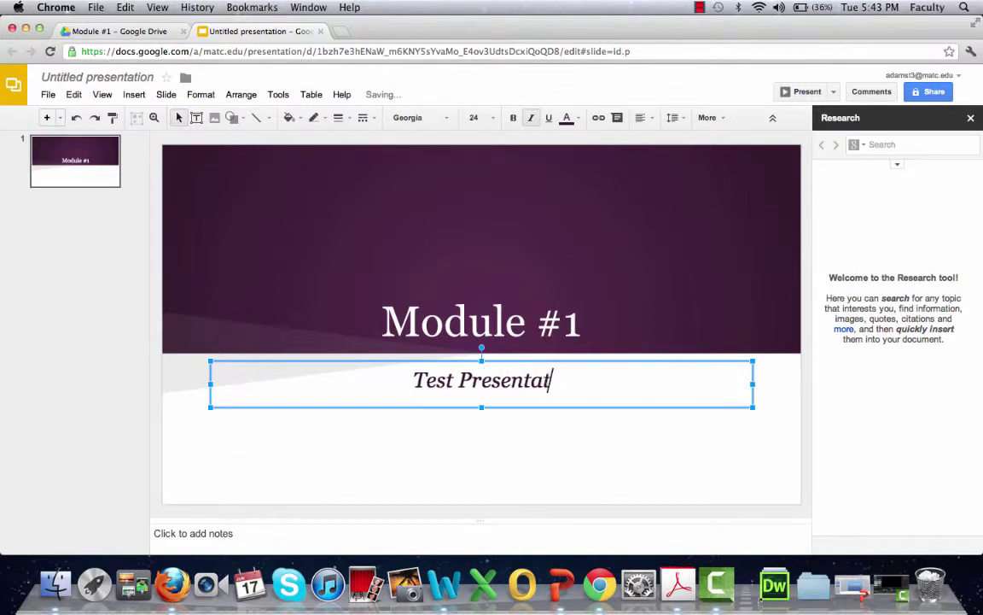
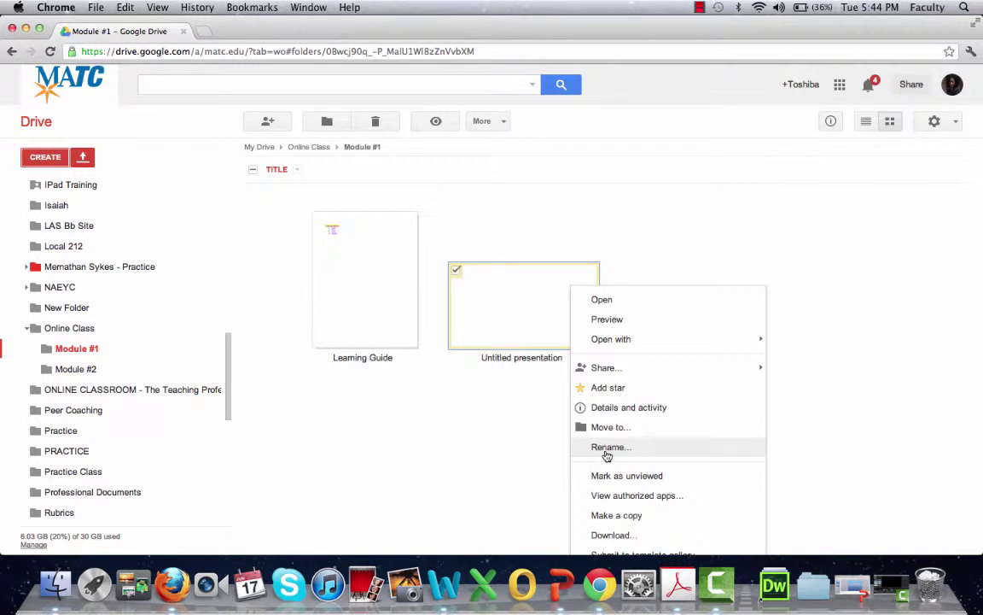
Rename the untitled slides file in Module #1 to 'Test Presentation' via Rename....
{"action": "scroll", "coordinate": [607, 455], "scroll_direction": "down", "scroll_amount": 1}
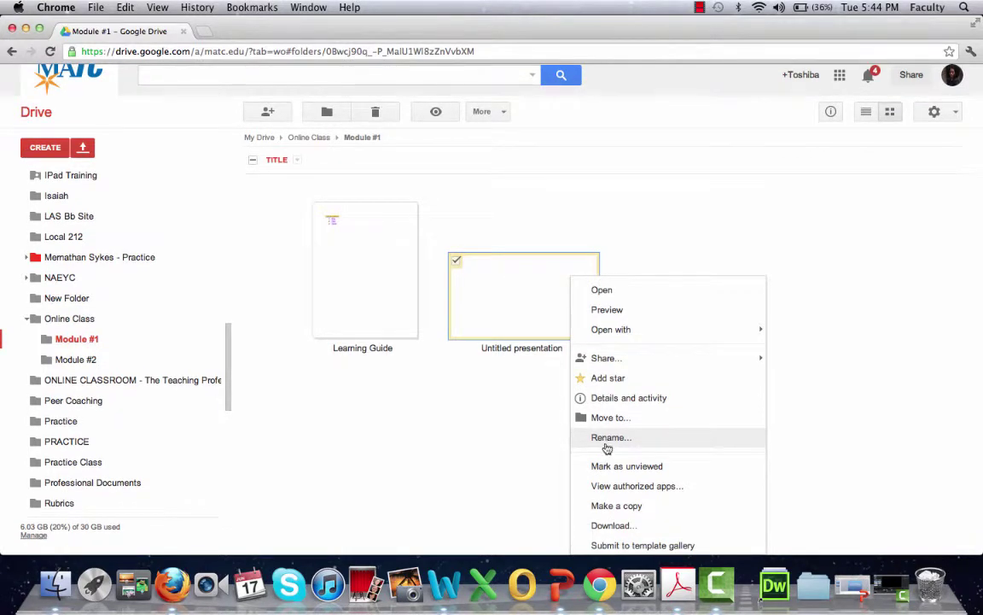
{"action": "left_click", "coordinate": [600, 439]}
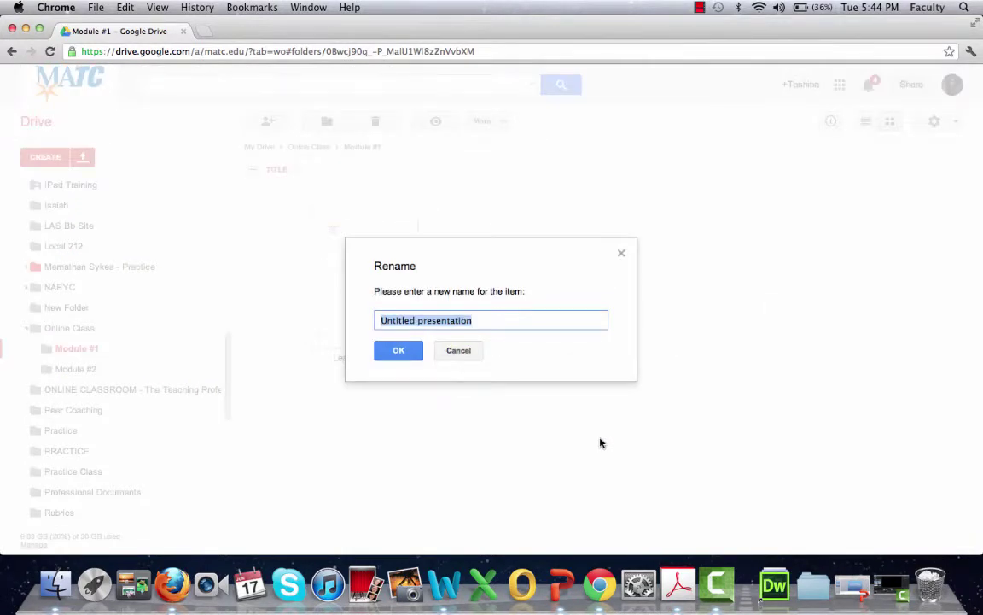
{"action": "type", "text": "Test Pre"}
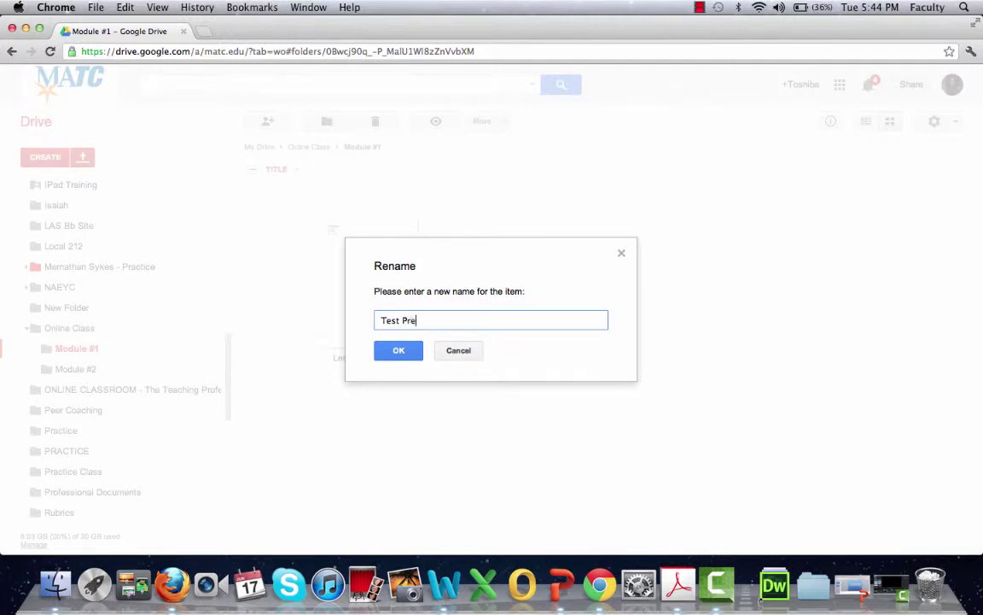
{"action": "type", "text": "sentation"}
{"action": "left_click", "coordinate": [399, 356]}
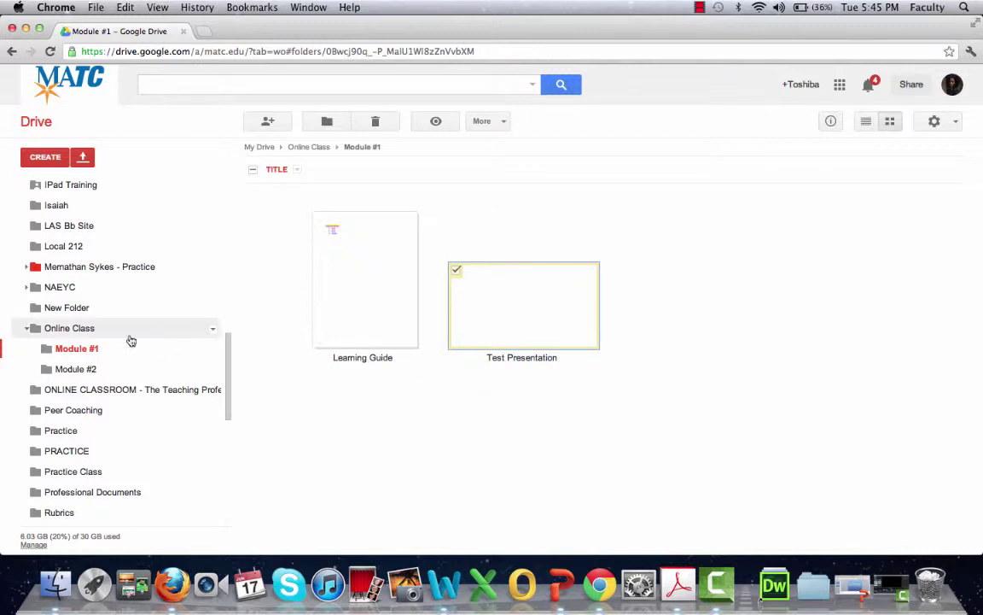
Open Online Class from the sidebar and bring up its dropdown options menu.
{"action": "left_click", "coordinate": [86, 331]}
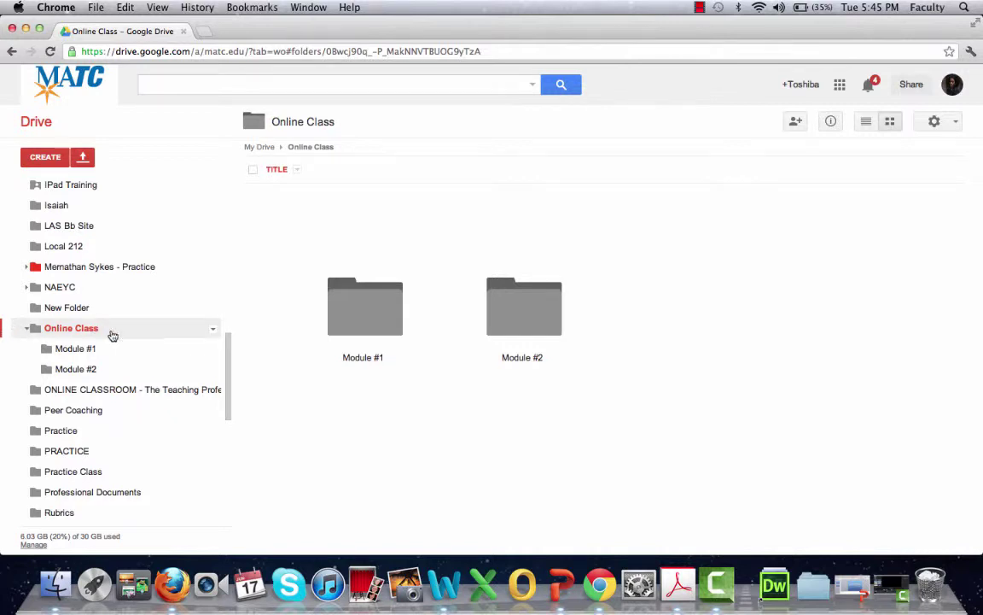
{"action": "left_click", "coordinate": [202, 331]}
{"action": "left_click", "coordinate": [215, 333]}
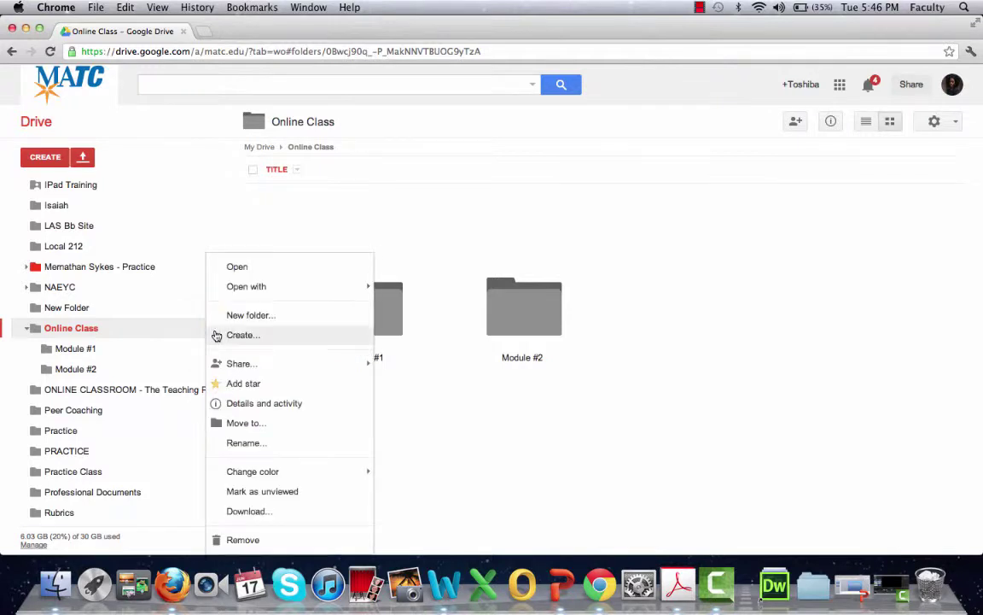
Open Share... for Online Class and choose to change its Private access setting.
{"action": "mouse_move", "coordinate": [286, 367]}
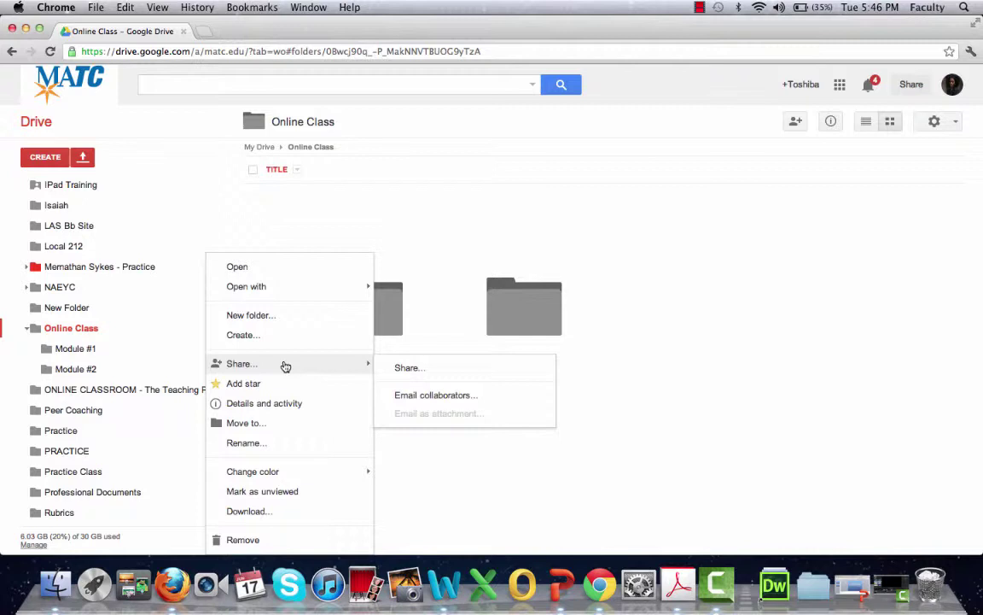
{"action": "left_click", "coordinate": [405, 369]}
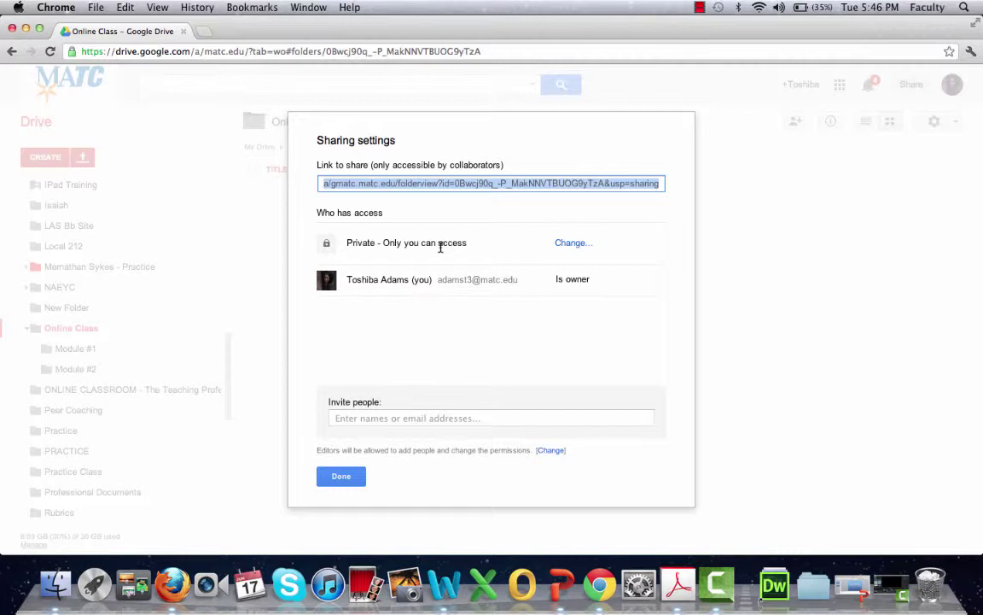
{"action": "left_click", "coordinate": [571, 243]}
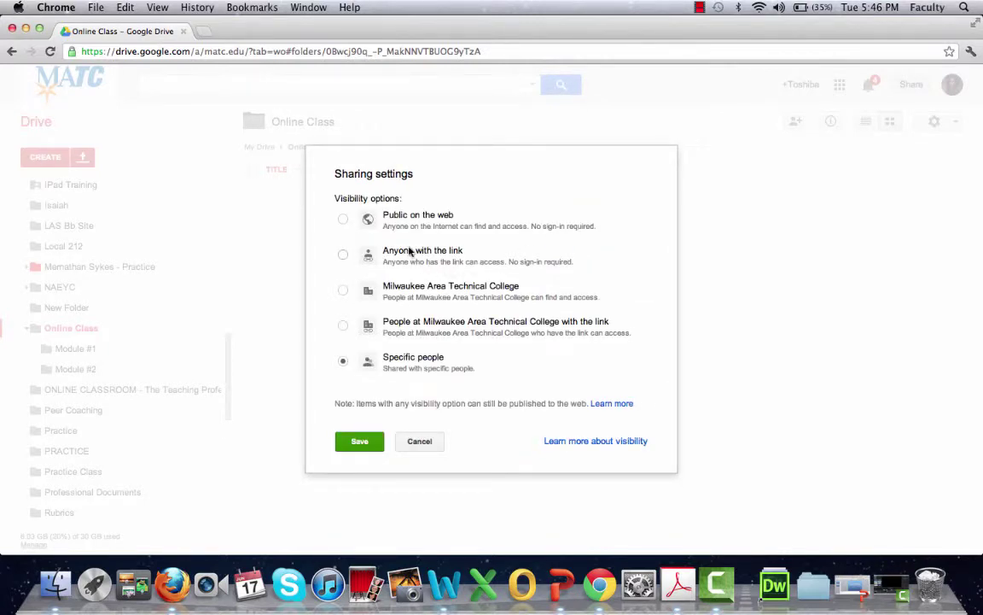
Set Online Class access to 'Anyone with the link' with Can view, and save.
{"action": "left_click", "coordinate": [410, 250]}
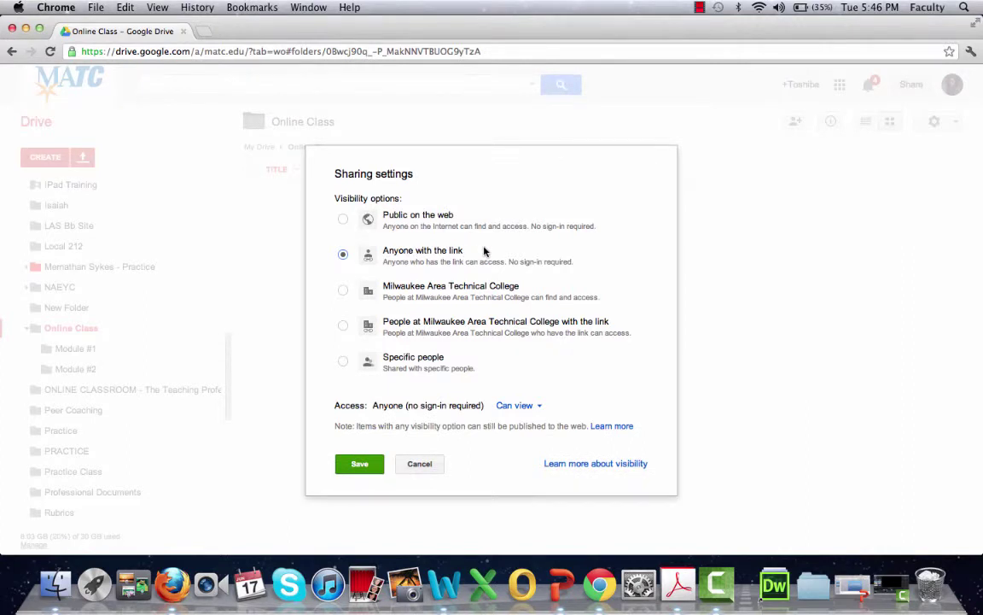
{"action": "left_click", "coordinate": [537, 413]}
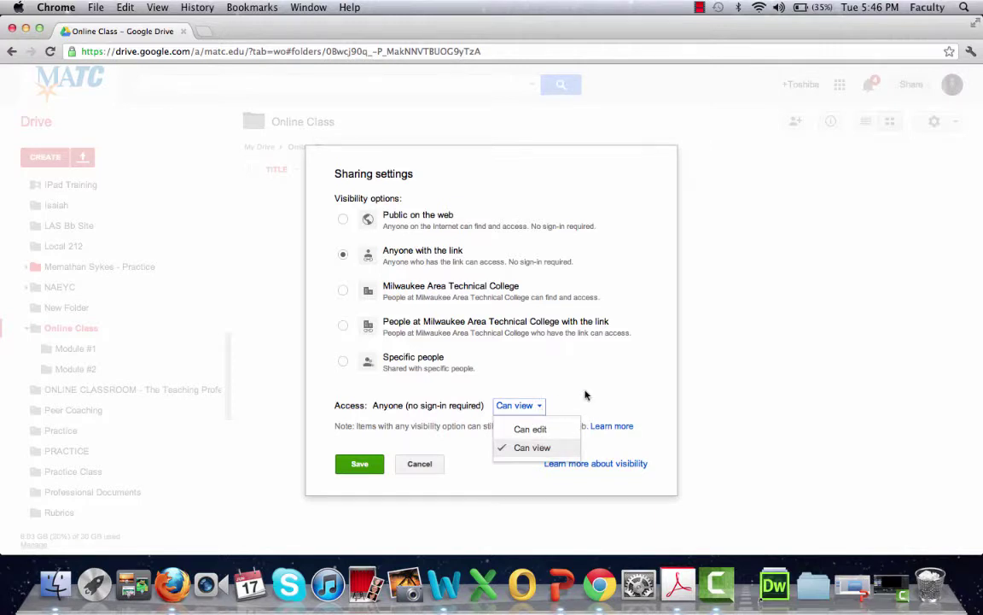
{"action": "left_click", "coordinate": [585, 394]}
{"action": "left_click", "coordinate": [358, 463]}
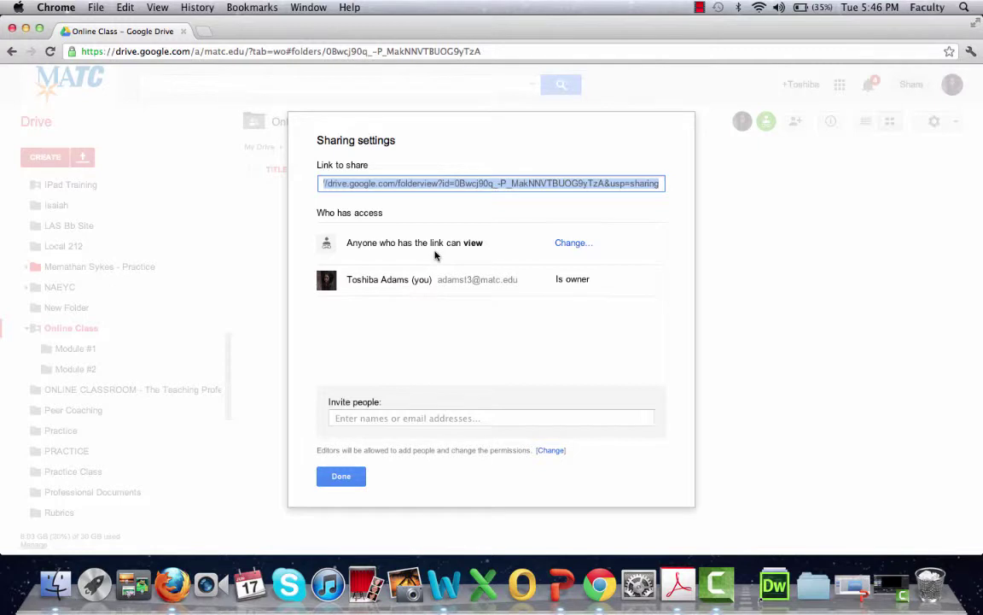
{"action": "left_click", "coordinate": [389, 417]}
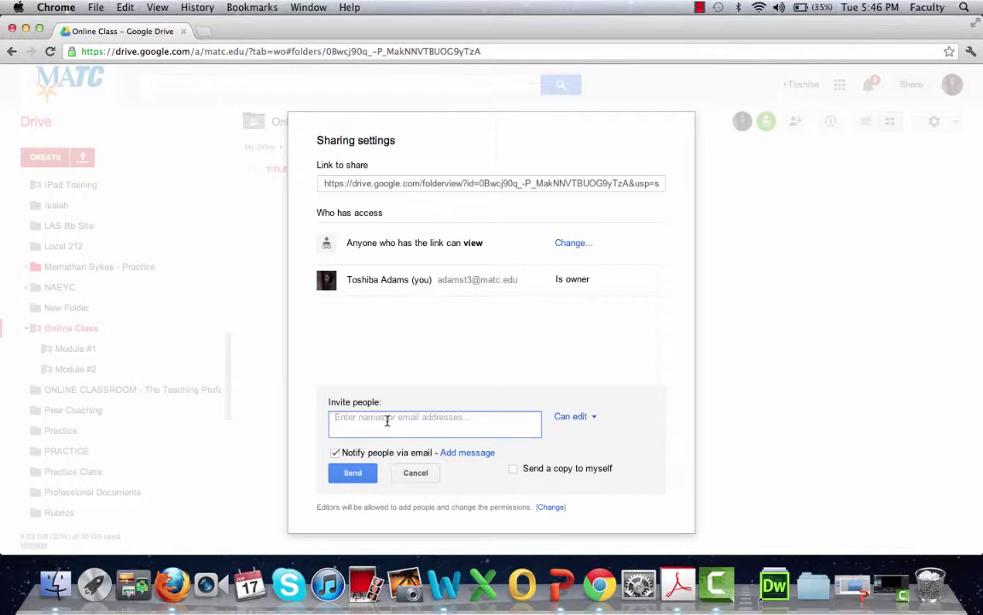
Add the collaborator's account as an invitee with Can view permission.
{"action": "type", "text": "adamst3"}
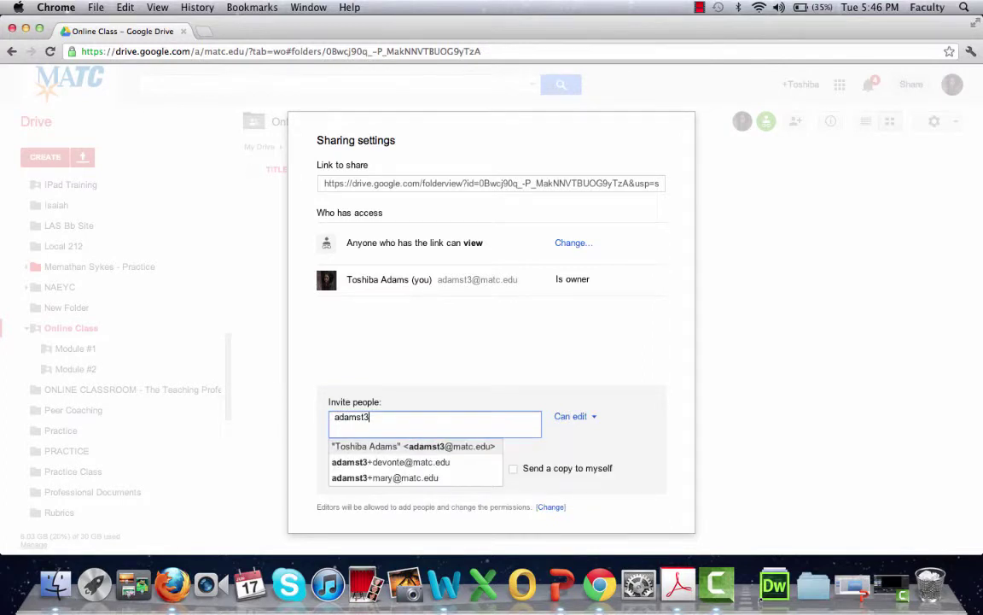
{"action": "left_click", "coordinate": [408, 446]}
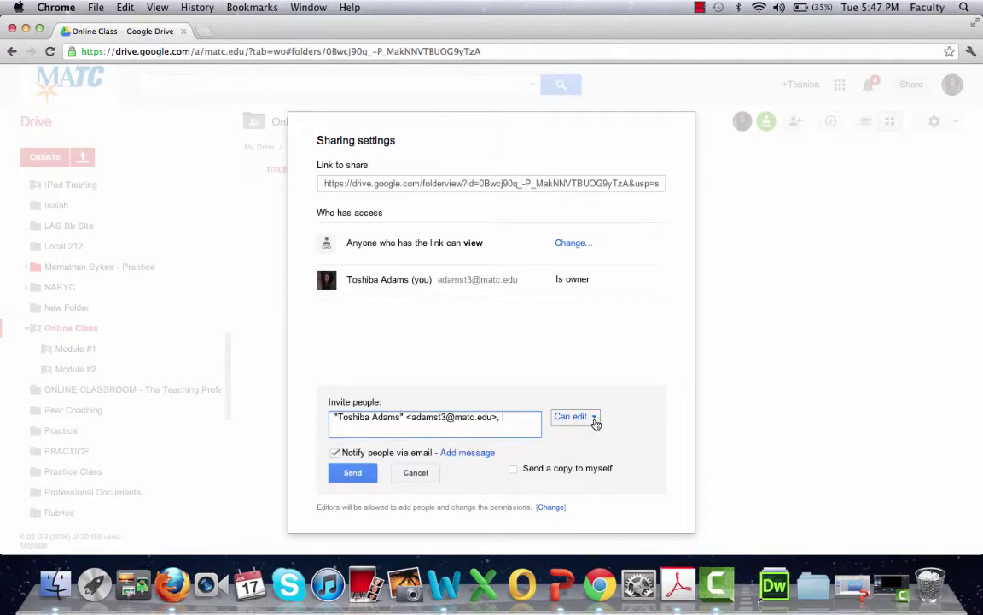
{"action": "left_click", "coordinate": [596, 424]}
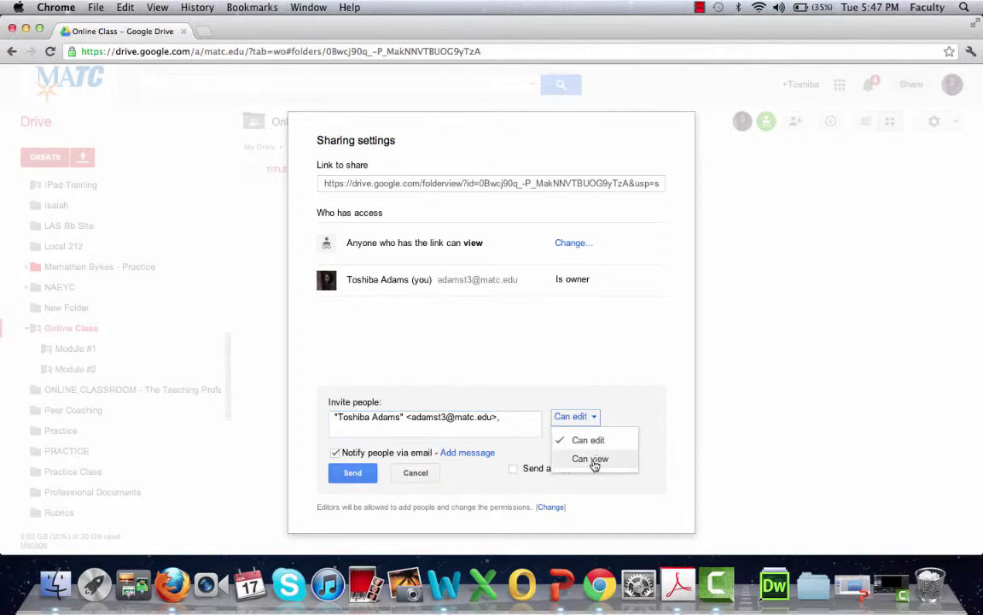
{"action": "left_click", "coordinate": [591, 461]}
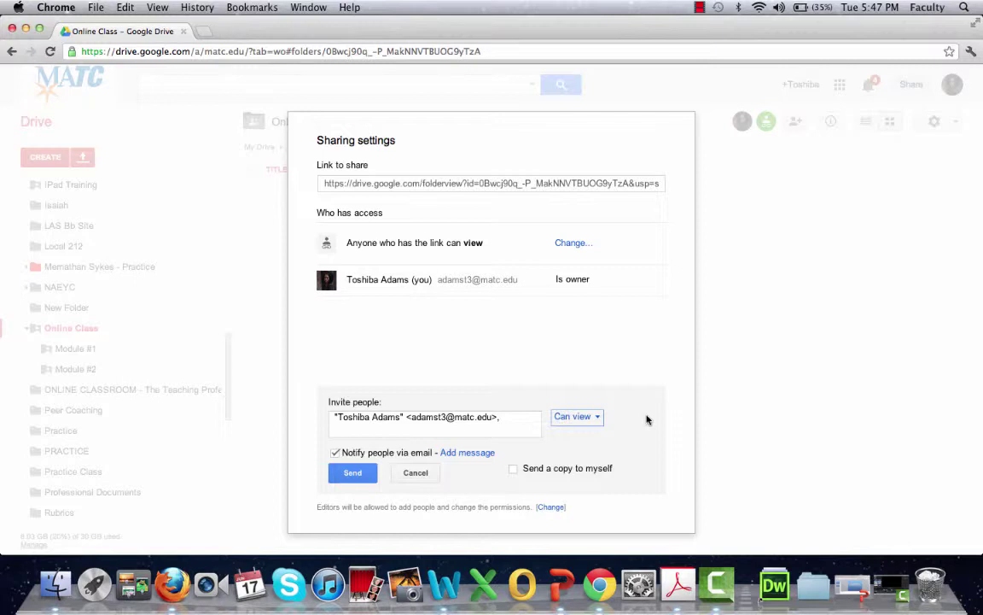
Attach the note 'Hi. Thanks for agreeing to collaborate on this project.', send, and finish sharing.
{"action": "left_click", "coordinate": [476, 453]}
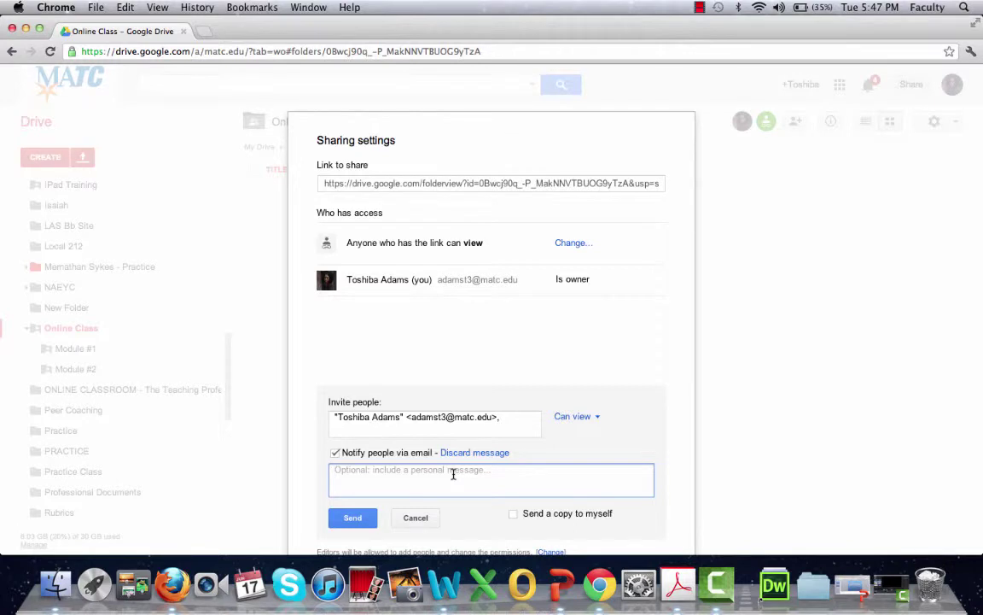
{"action": "type", "text": "Hi. Thanks for "}
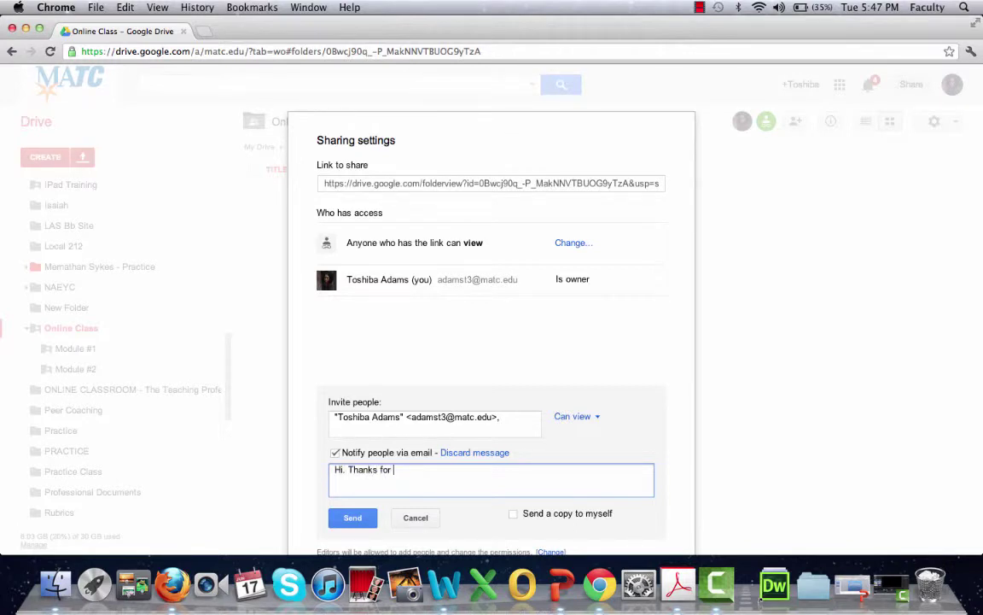
{"action": "type", "text": "agereeing to collaborate "}
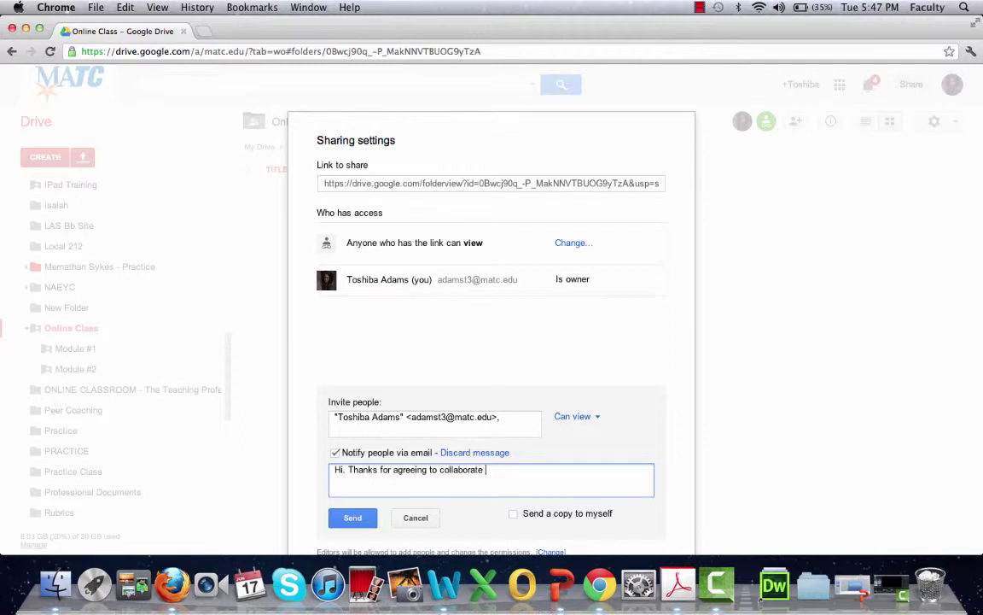
{"action": "type", "text": "on this project."}
{"action": "left_click", "coordinate": [345, 521]}
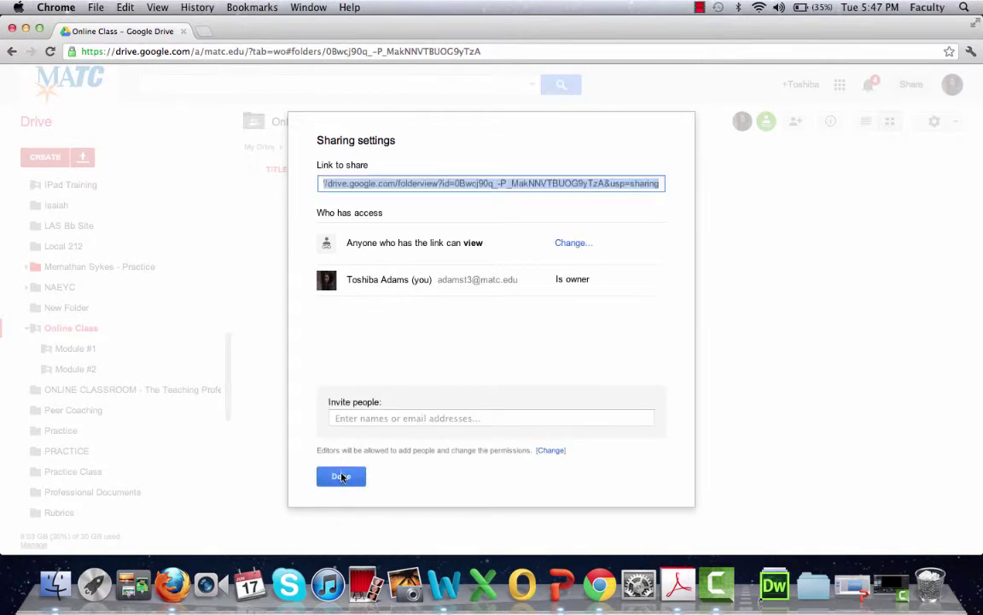
{"action": "left_click", "coordinate": [341, 475]}
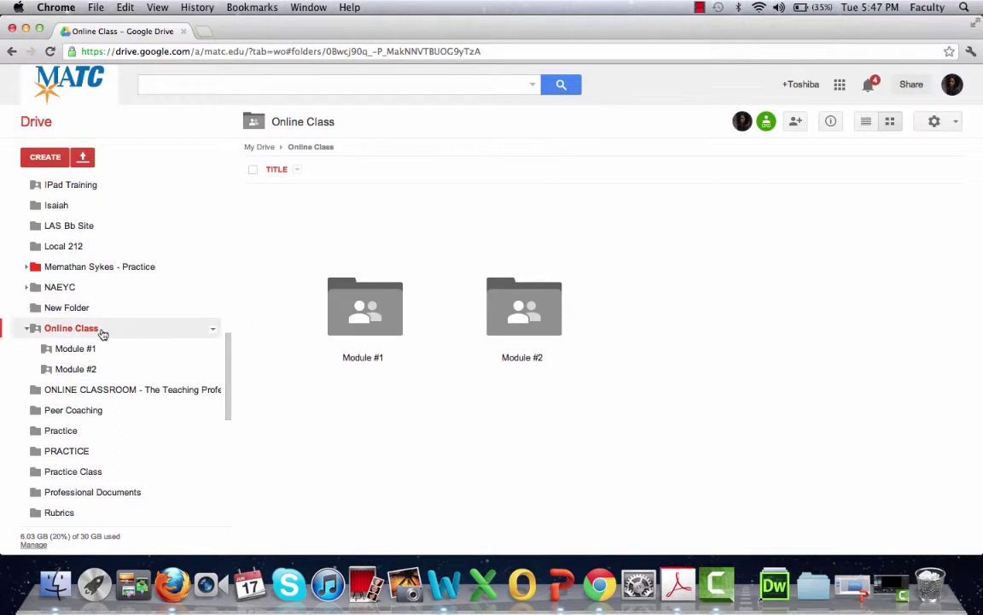
{"action": "left_click", "coordinate": [214, 329]}
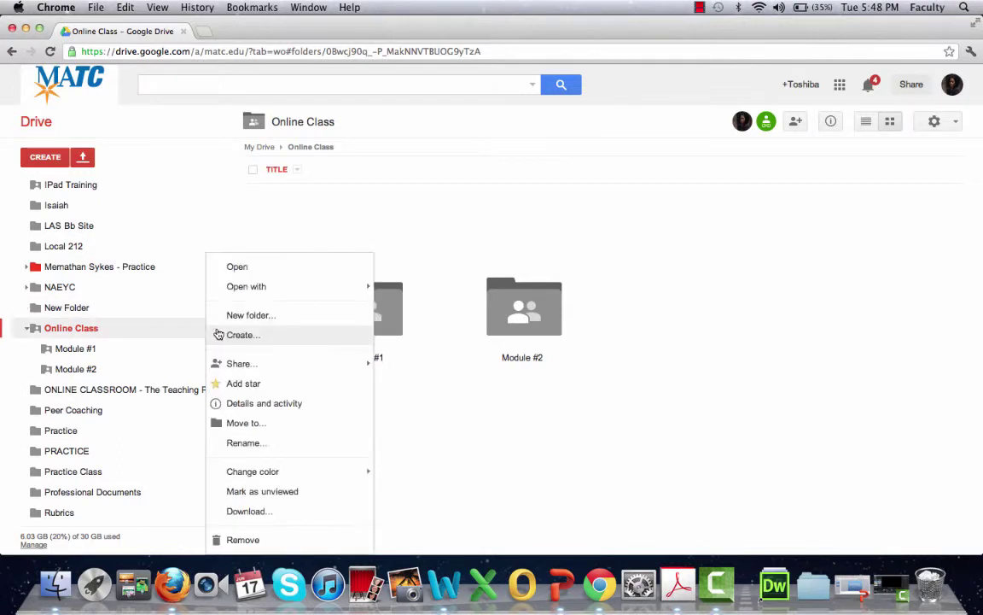
{"action": "mouse_move", "coordinate": [237, 366]}
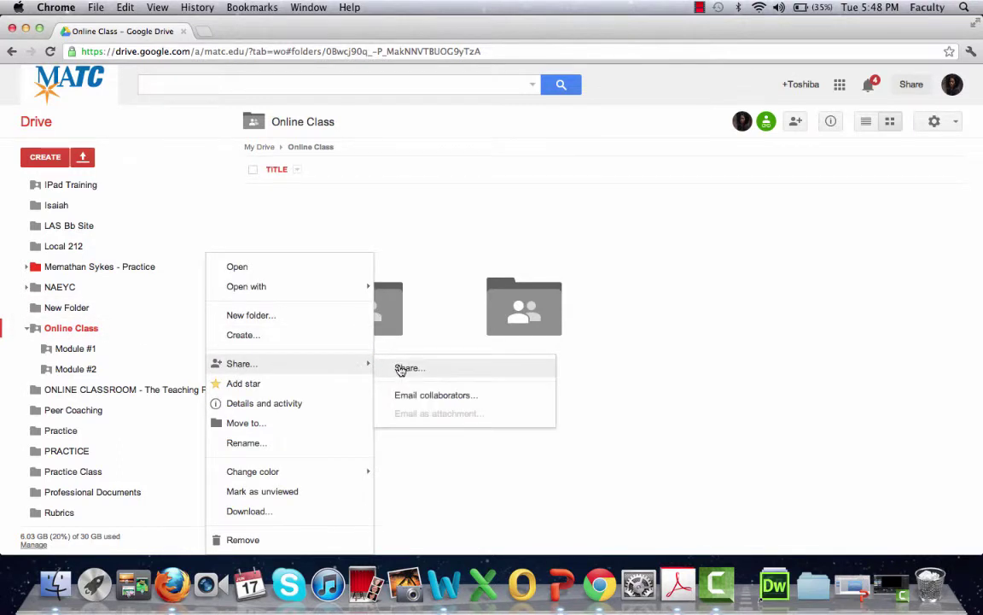
{"action": "left_click", "coordinate": [401, 369]}
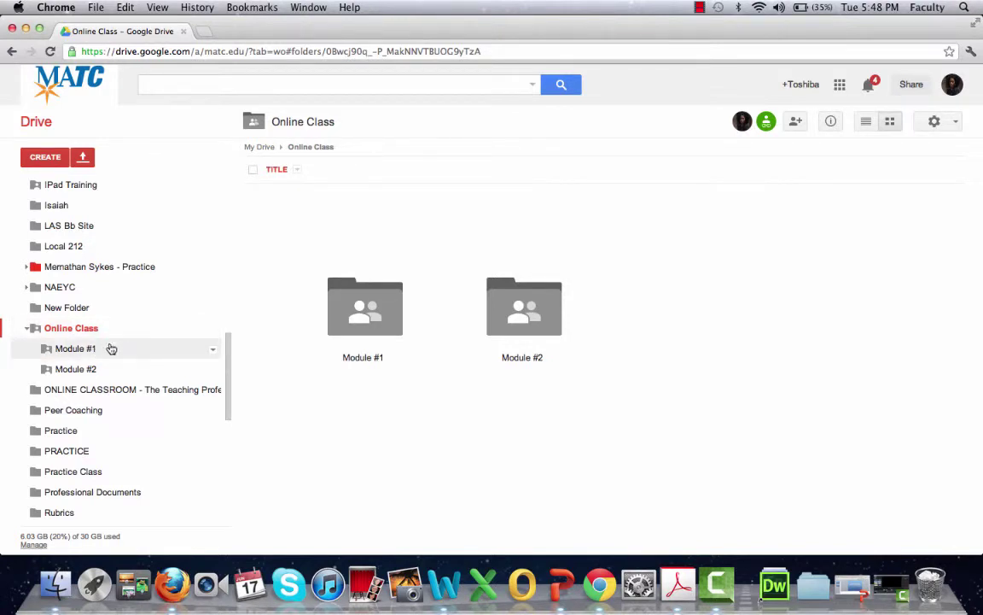
Open the Module #1 folder and move the Learning Guide document to the trash.
{"action": "left_click", "coordinate": [79, 350]}
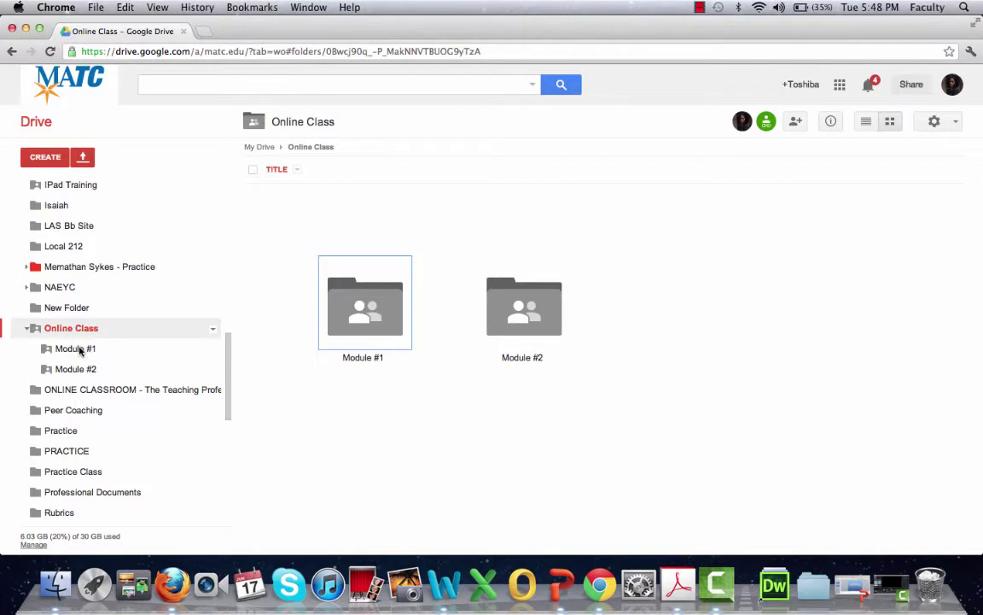
{"action": "double_click", "coordinate": [359, 314]}
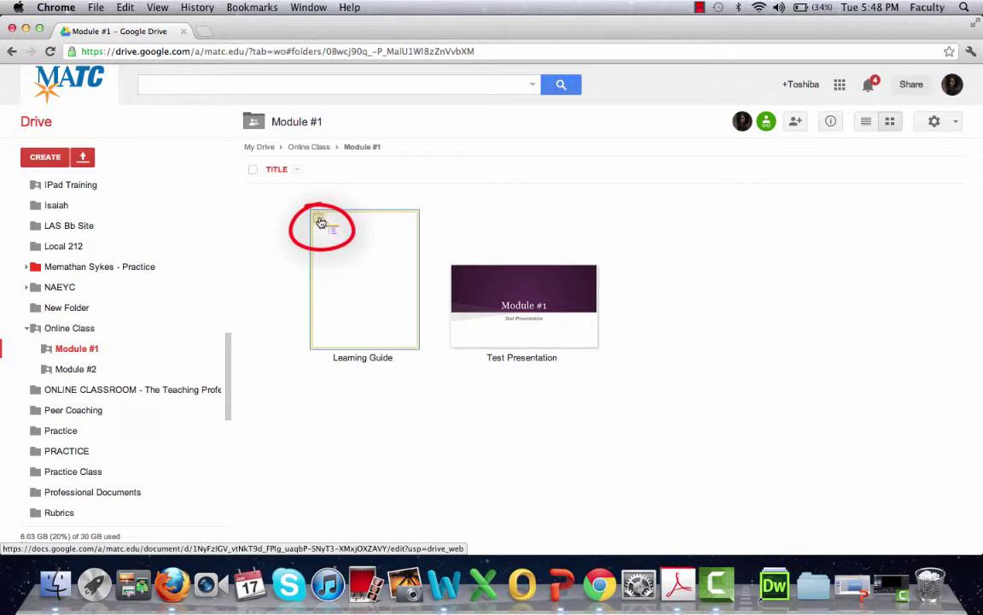
{"action": "left_click", "coordinate": [318, 218]}
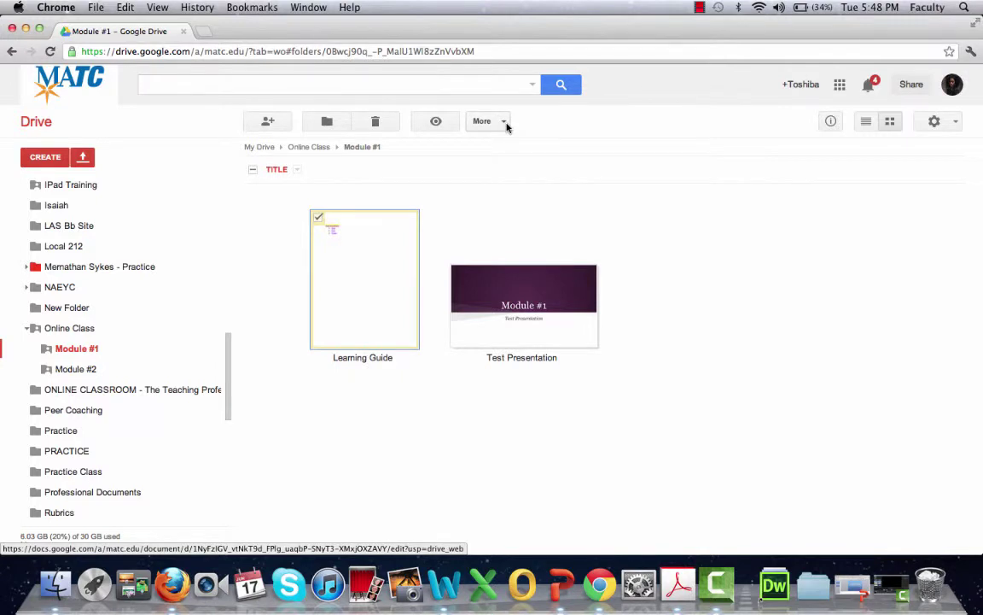
{"action": "left_click", "coordinate": [376, 123]}
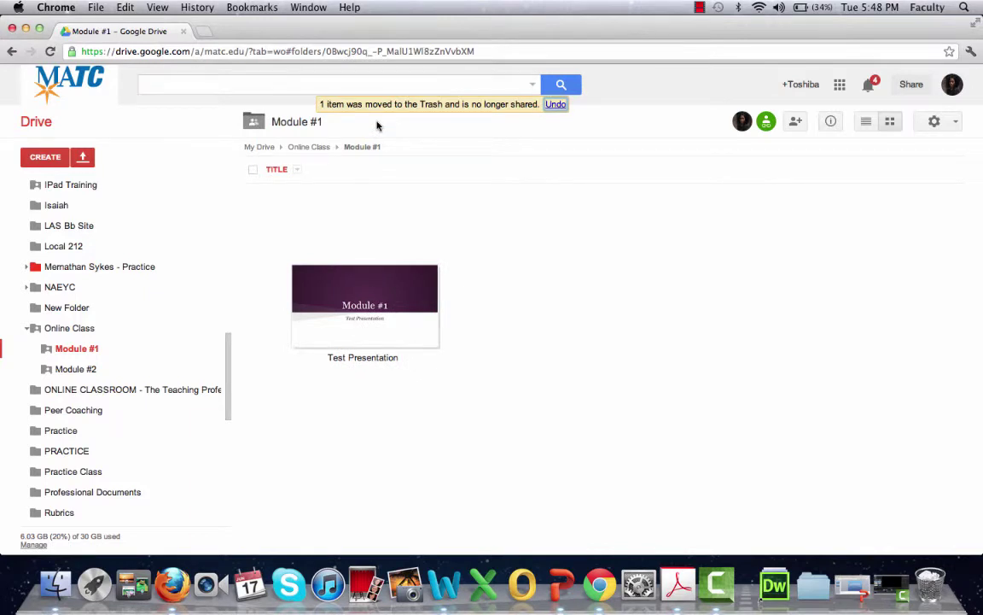
Scroll down the sidebar and open Trash to view the deleted files.
{"action": "scroll", "coordinate": [188, 398], "scroll_direction": "down", "scroll_amount": 5}
{"action": "scroll", "coordinate": [188, 399], "scroll_direction": "down", "scroll_amount": 10}
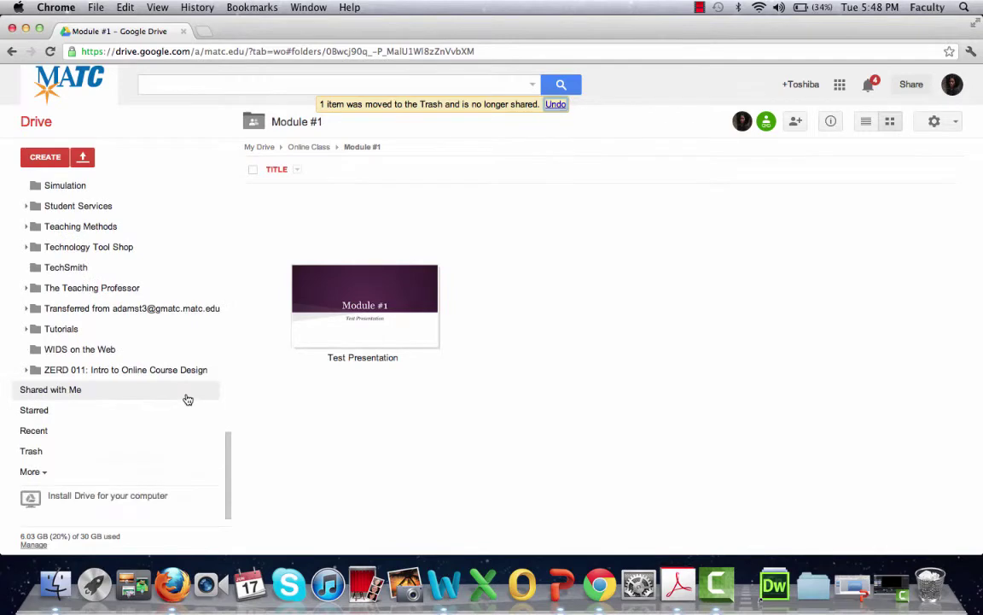
{"action": "left_click", "coordinate": [39, 449]}
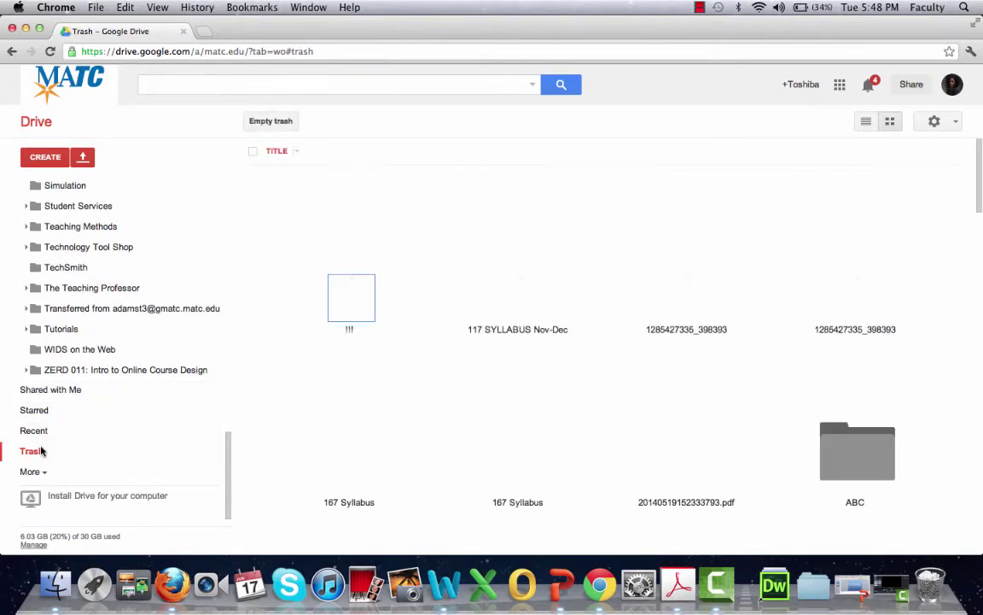
Return from Trash to the Module #1 subfolder under Online Class in the sidebar.
{"action": "scroll", "coordinate": [547, 367], "scroll_direction": "down", "scroll_amount": 5}
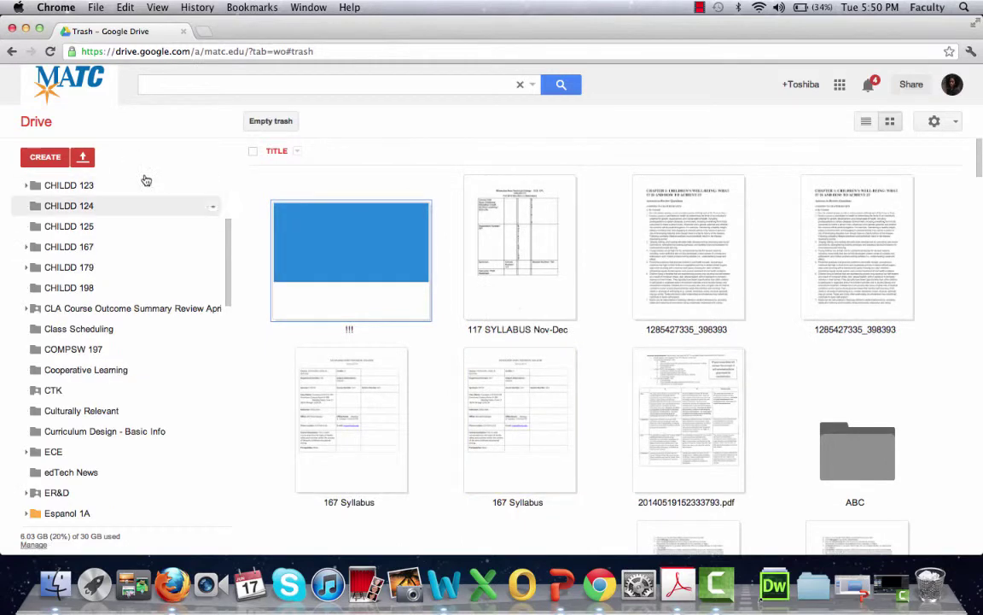
{"action": "scroll", "coordinate": [175, 264], "scroll_direction": "up", "scroll_amount": 5}
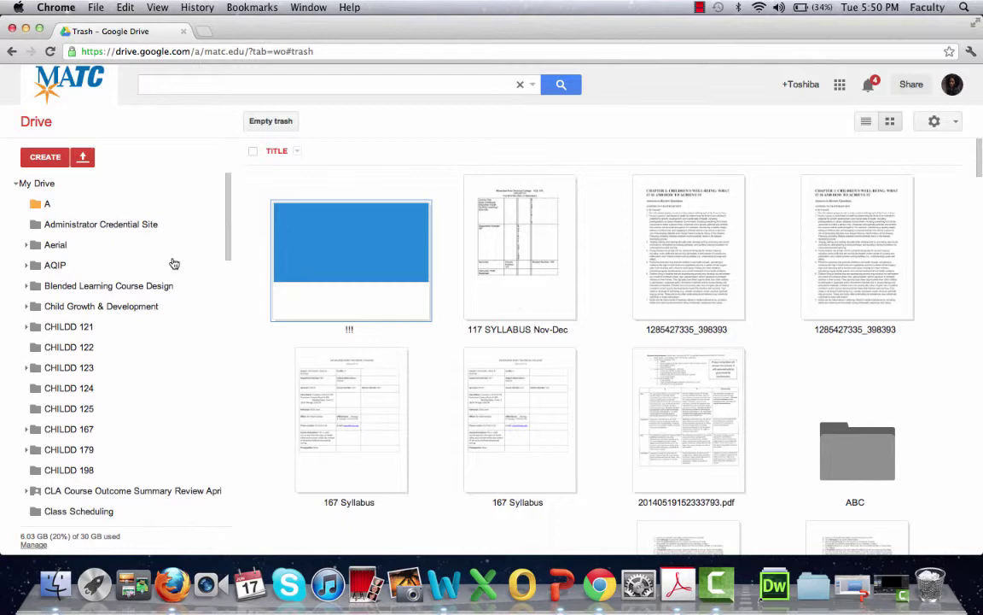
{"action": "scroll", "coordinate": [163, 402], "scroll_direction": "down", "scroll_amount": 10}
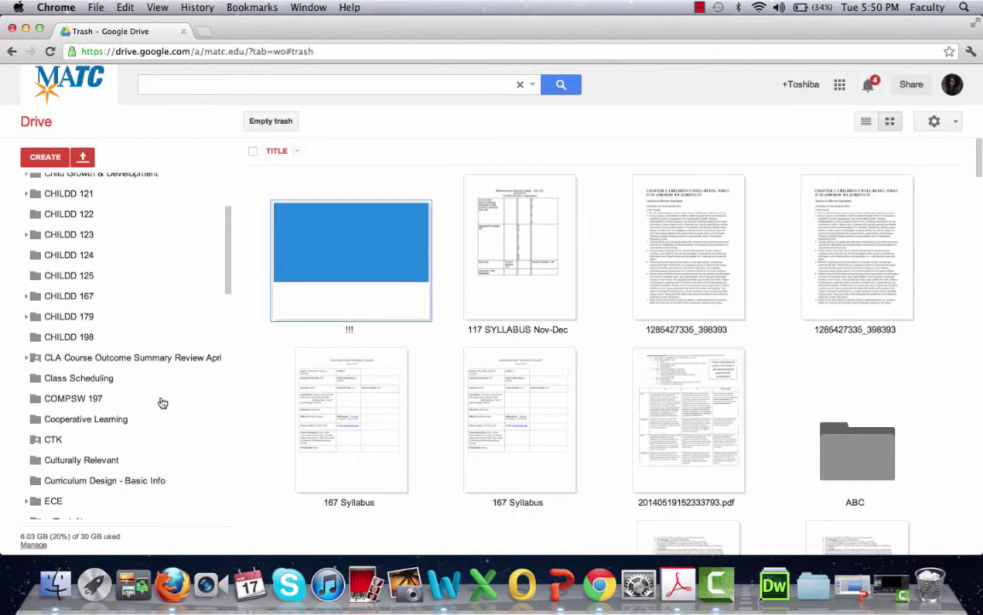
{"action": "scroll", "coordinate": [162, 402], "scroll_direction": "down", "scroll_amount": 10}
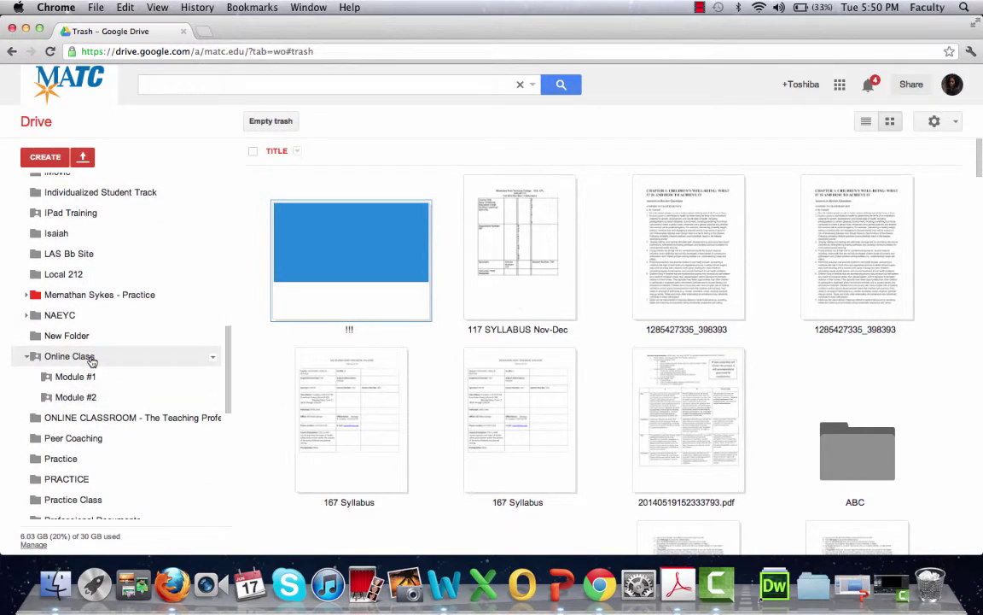
{"action": "left_click", "coordinate": [83, 378]}
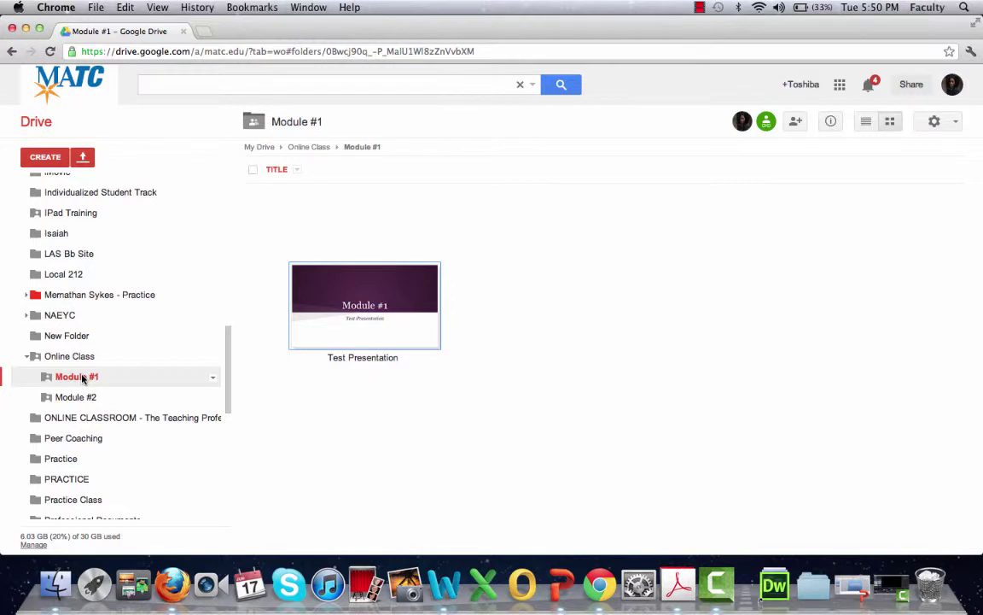
Upload 'Screen Shot 2014-06-17 at 5.29.24 PM.png' from Desktop into Module #1 with the folder's sharing.
{"action": "left_click", "coordinate": [86, 159]}
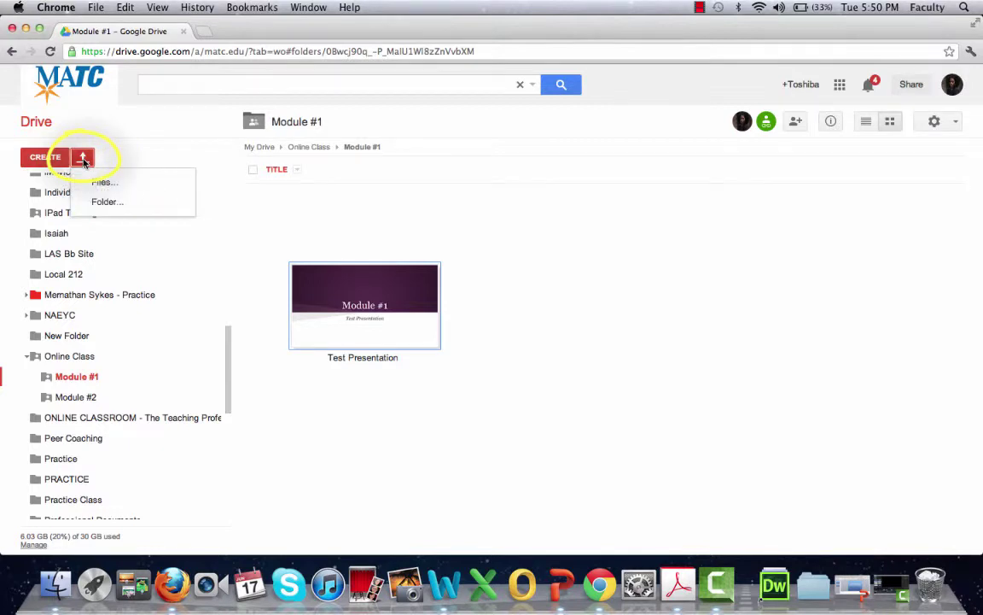
{"action": "left_click", "coordinate": [102, 183]}
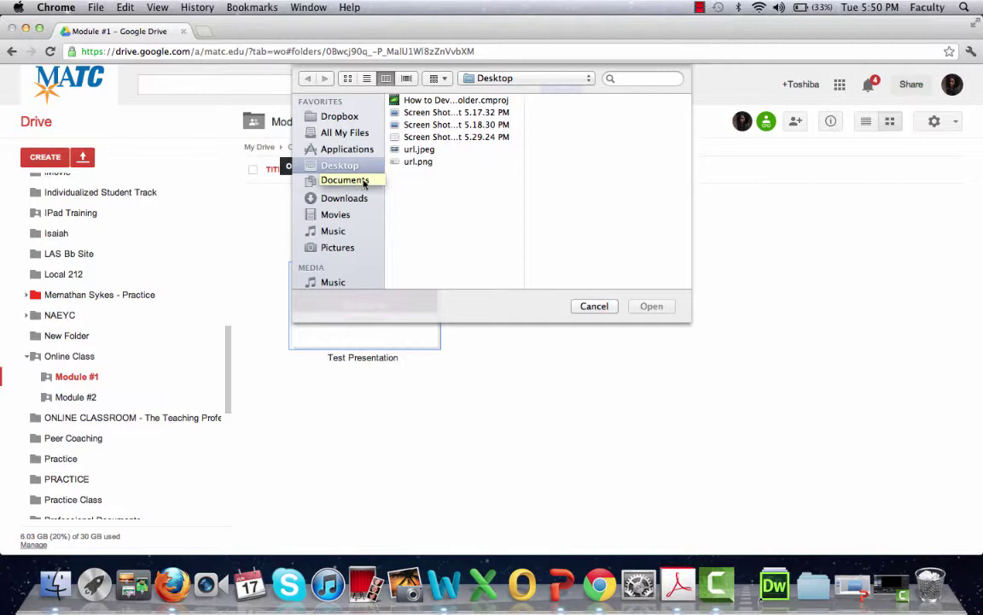
{"action": "left_click", "coordinate": [364, 183]}
{"action": "left_click", "coordinate": [346, 168]}
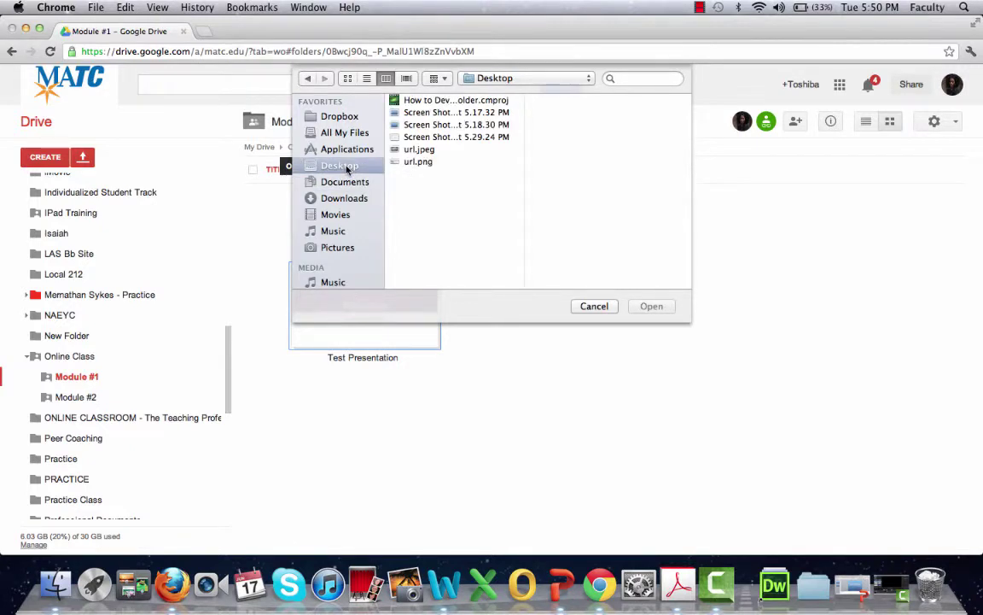
{"action": "left_click", "coordinate": [429, 141]}
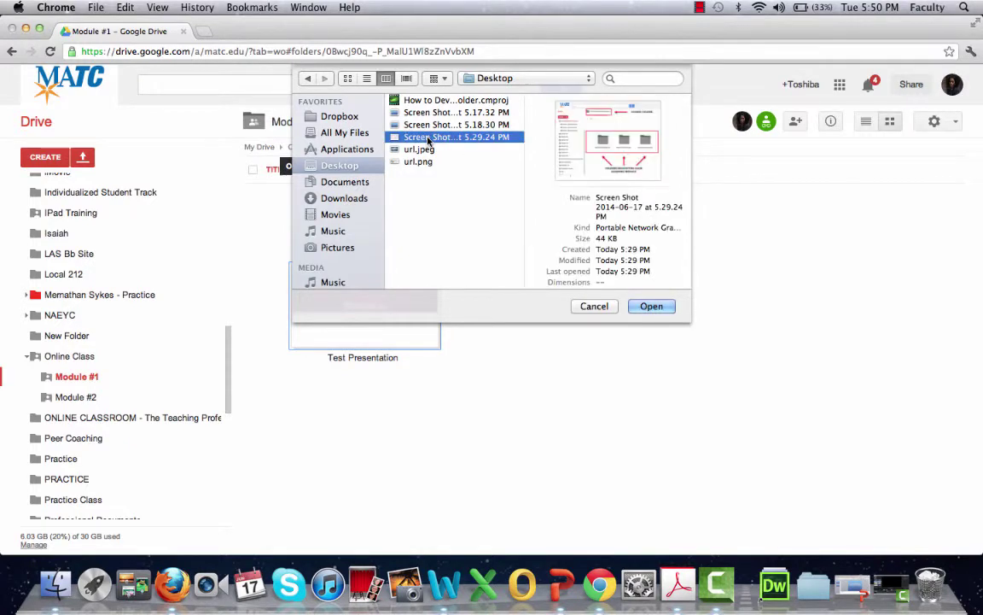
{"action": "left_click", "coordinate": [648, 306]}
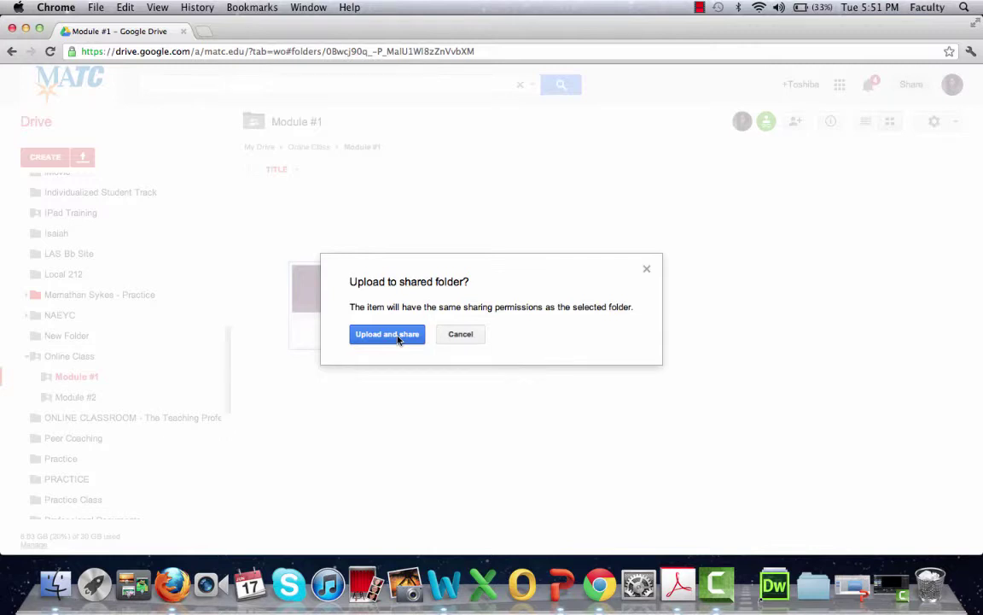
{"action": "left_click", "coordinate": [395, 336]}
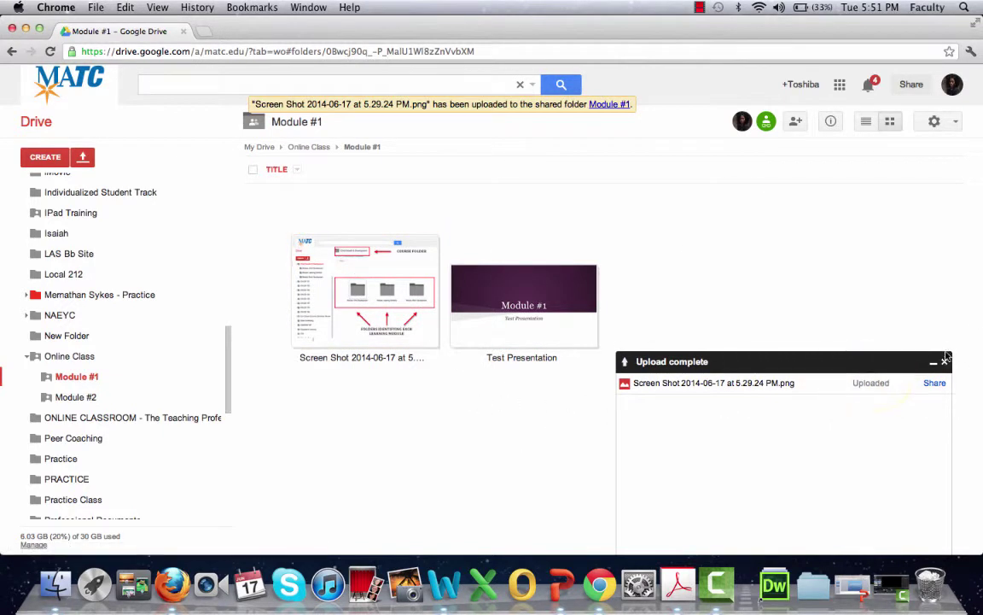
Open the uploaded screenshot in its viewer, retitle it 'Handout #1', and close that tab.
{"action": "left_click", "coordinate": [402, 302]}
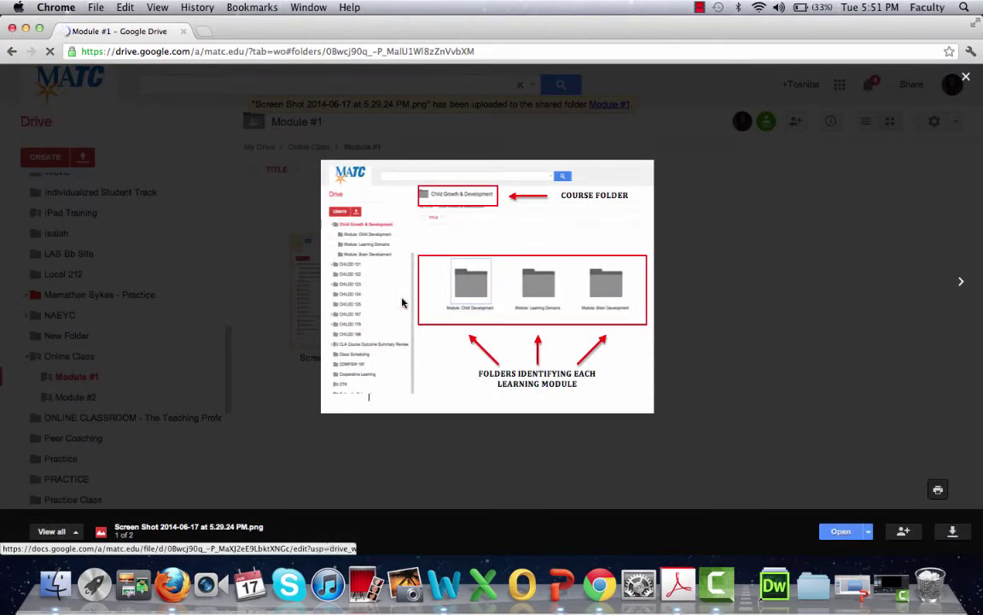
{"action": "left_click", "coordinate": [824, 532]}
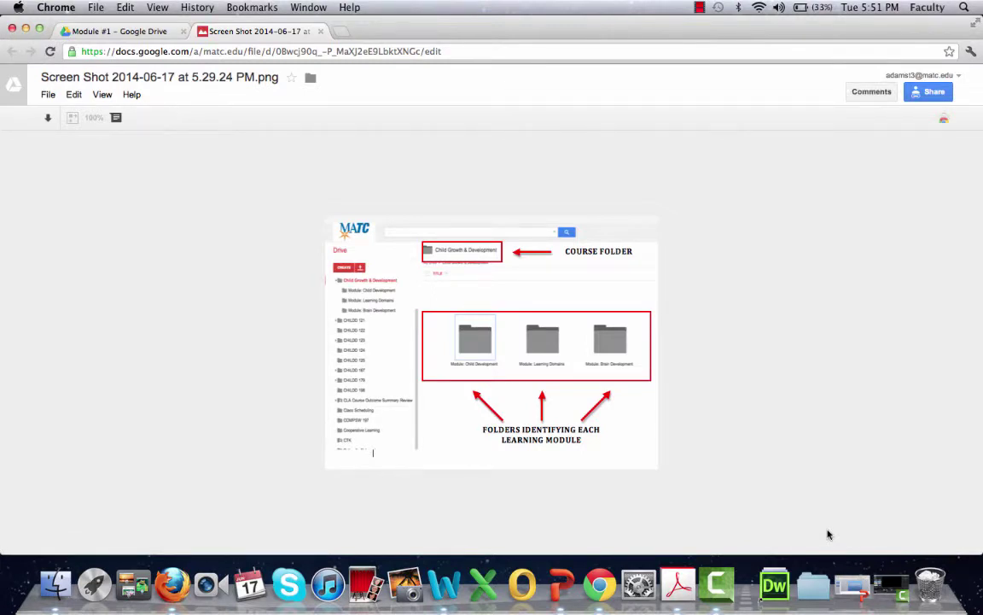
{"action": "left_click", "coordinate": [248, 78]}
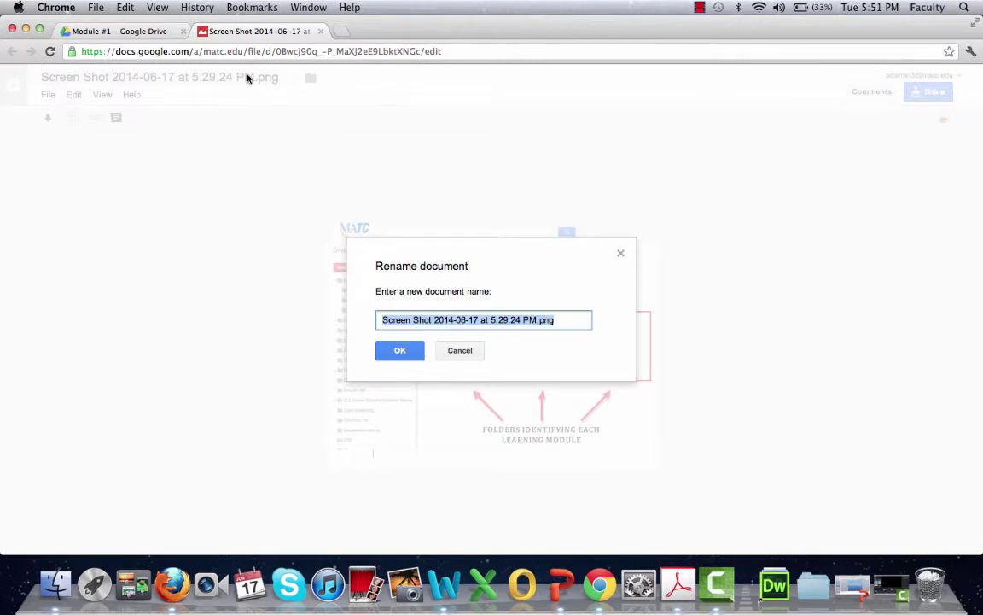
{"action": "type", "text": "Hando"}
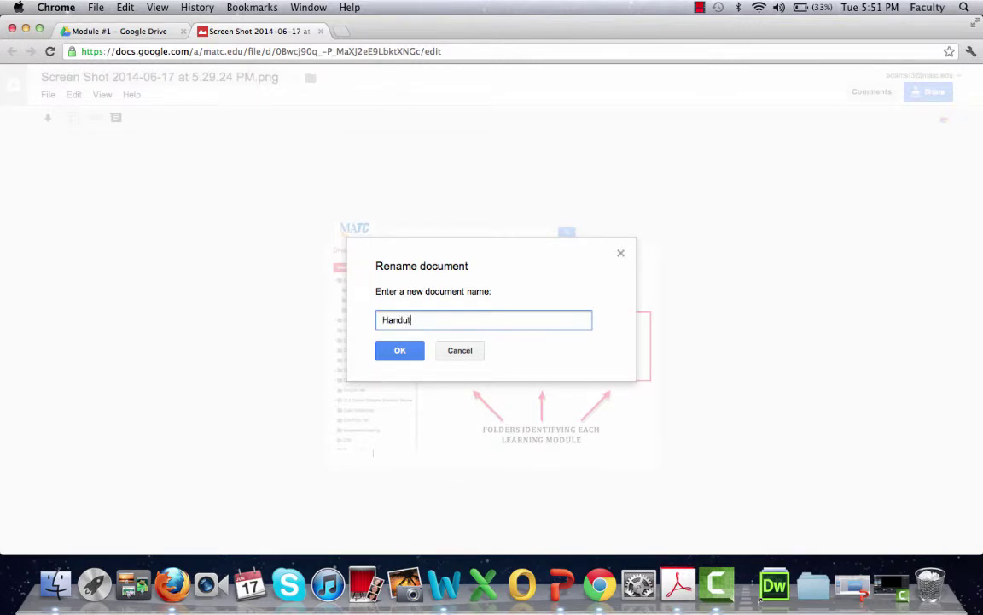
{"action": "type", "text": "ut #1"}
{"action": "left_click", "coordinate": [398, 351]}
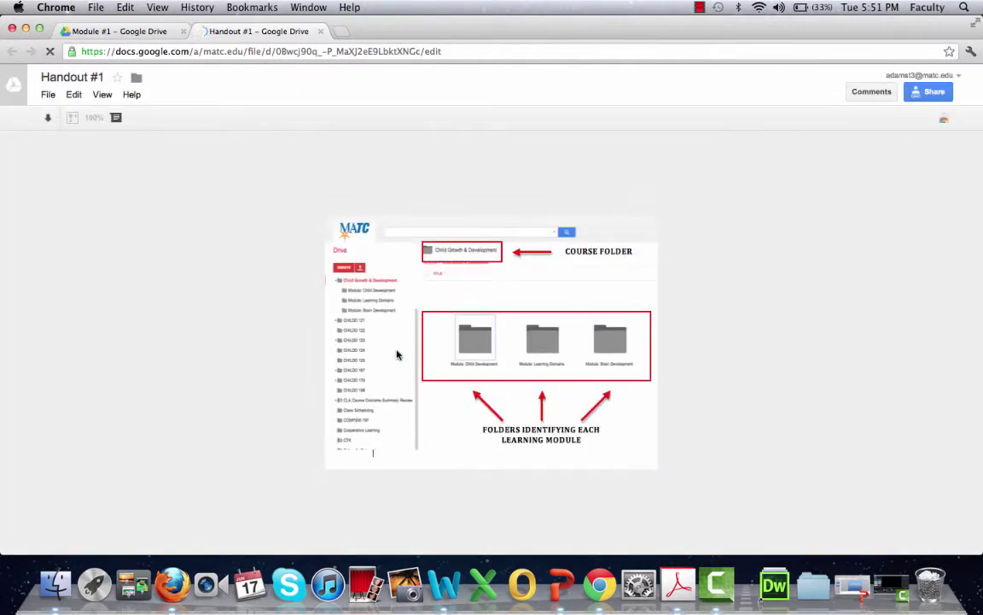
{"action": "left_click", "coordinate": [321, 32]}
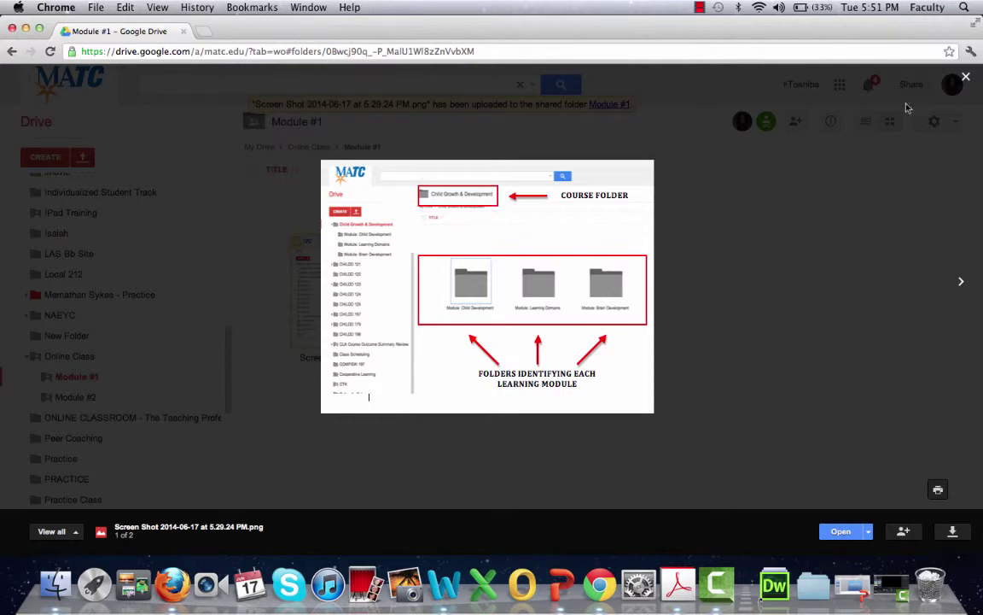
Close the image preview to show Handout #1 and Test Presentation, then focus the Drive search box.
{"action": "left_click", "coordinate": [968, 78]}
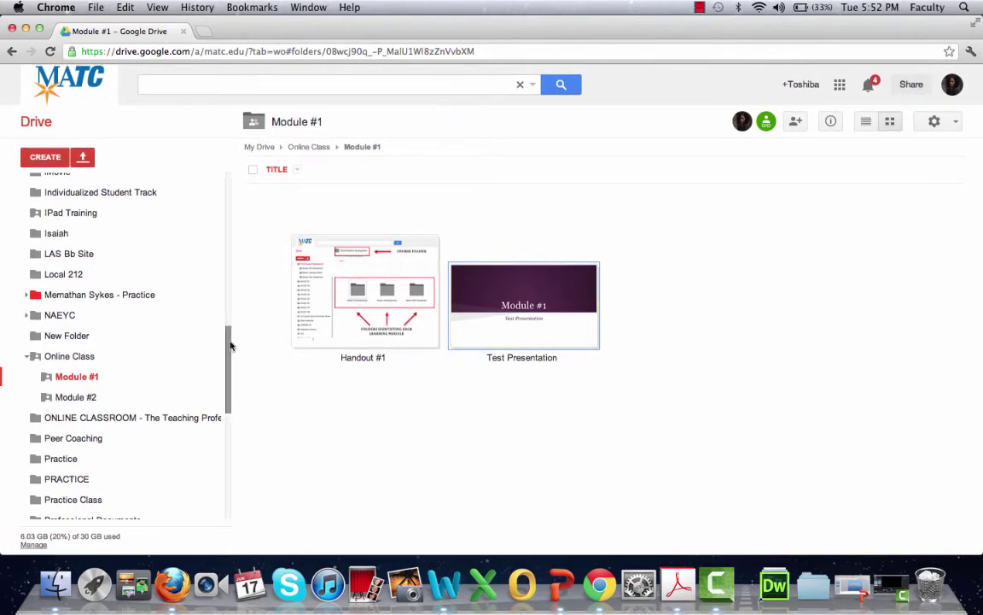
{"action": "left_click", "coordinate": [224, 84]}
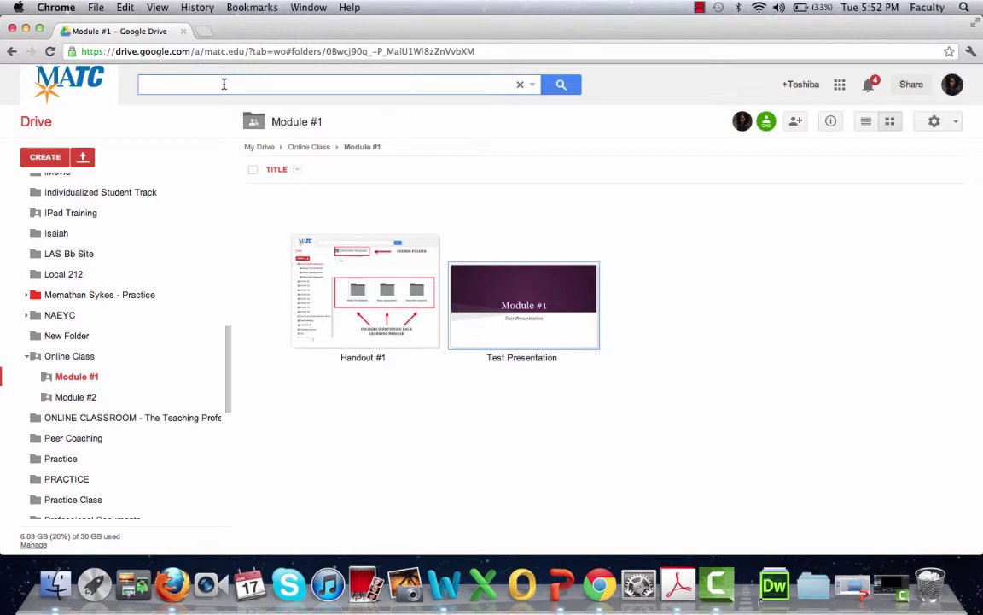
Search Drive for 'test present' and open Test Presentation in Google Slides.
{"action": "type", "text": "test"}
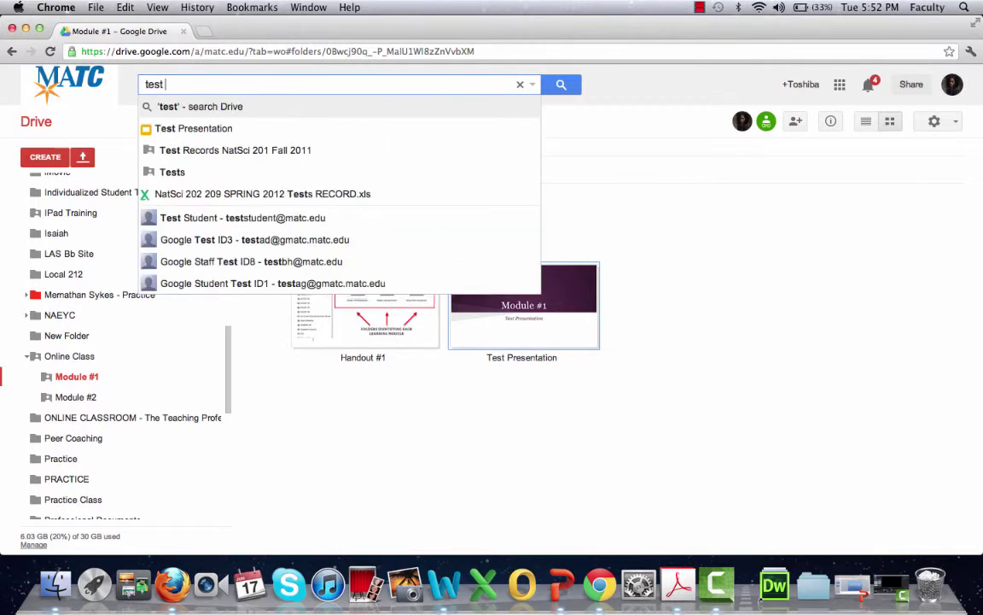
{"action": "type", "text": " present"}
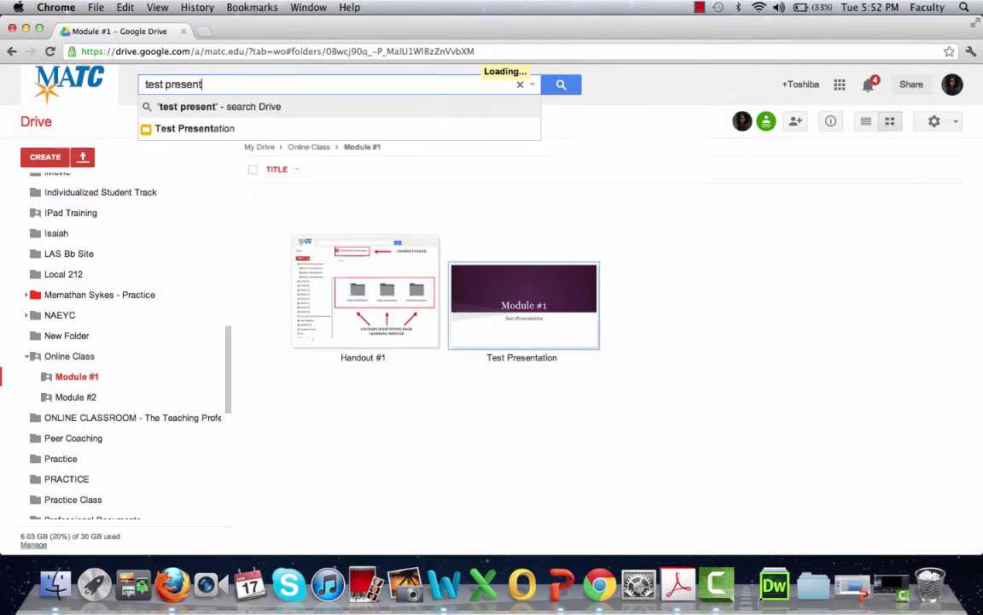
{"action": "left_click", "coordinate": [193, 134]}
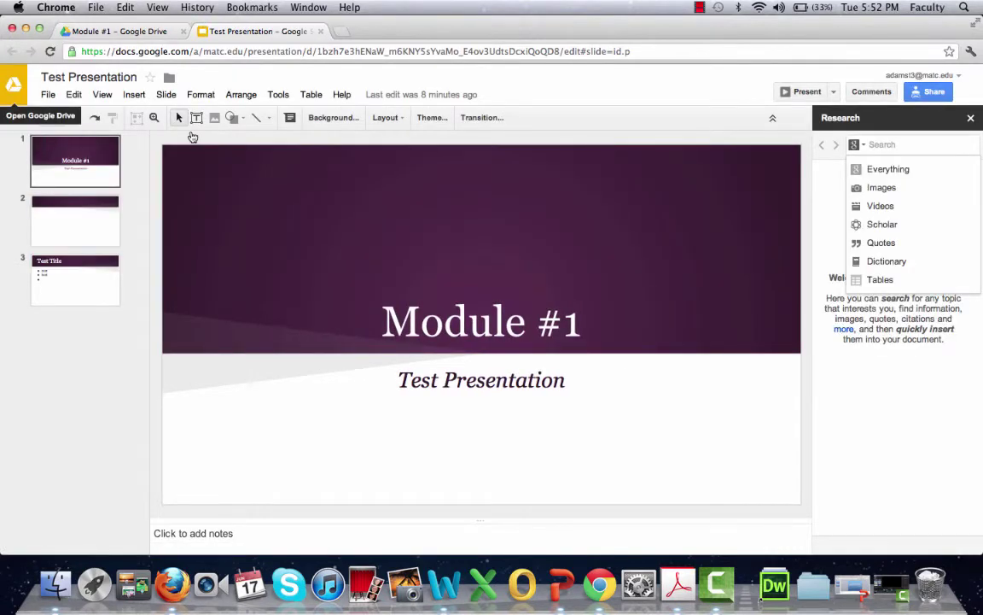
Close the Test Presentation tab to return to the Module #1 folder in Drive.
{"action": "left_click", "coordinate": [320, 30]}
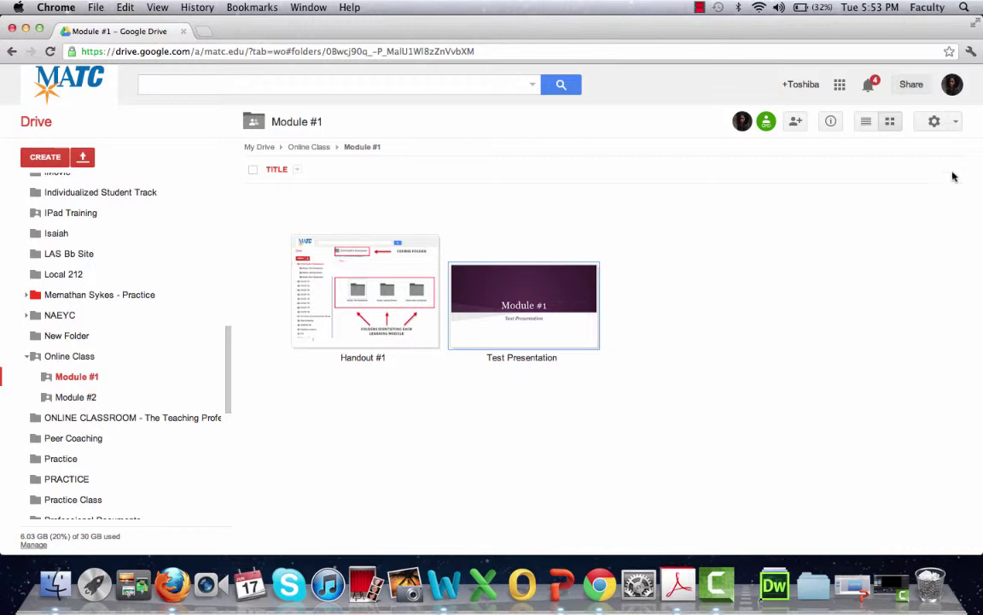
{"action": "left_click", "coordinate": [956, 124]}
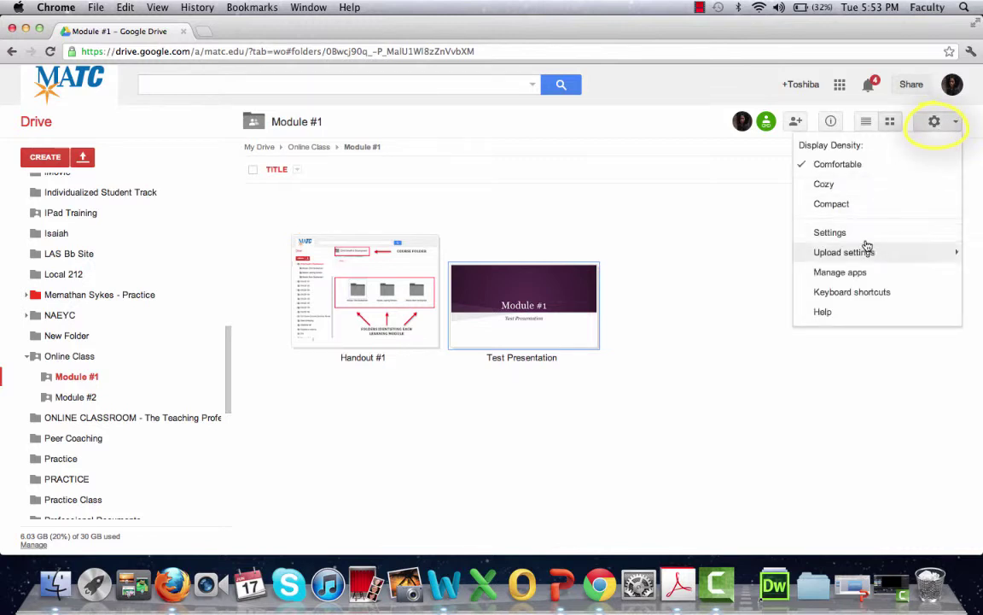
{"action": "mouse_move", "coordinate": [864, 257]}
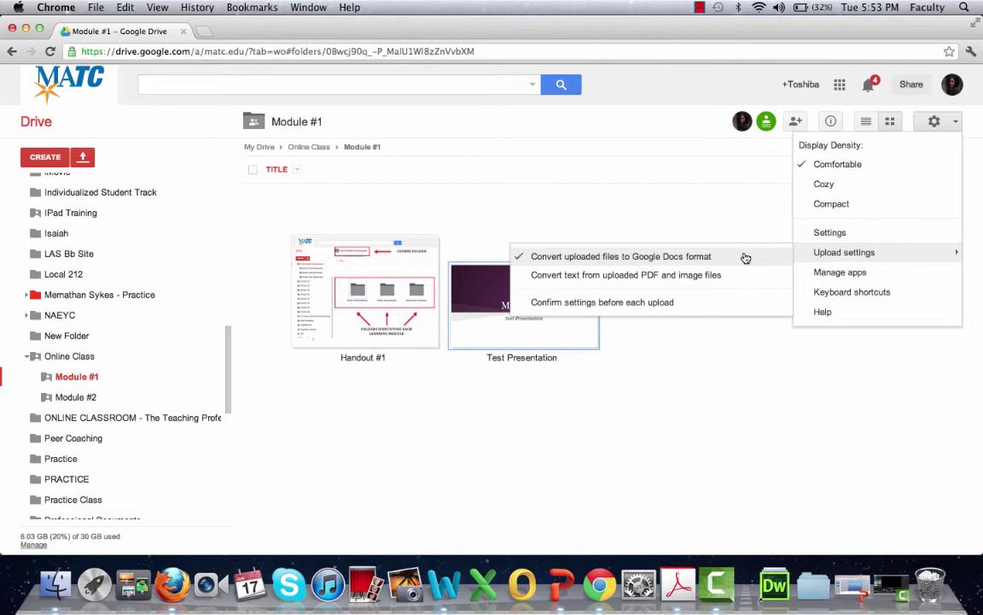
{"action": "left_click", "coordinate": [735, 220]}
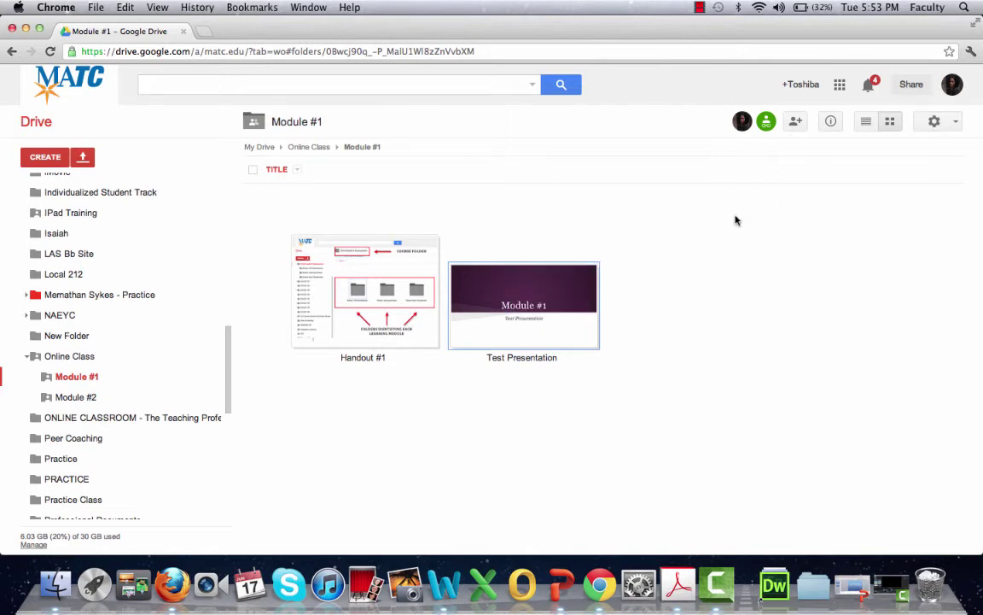